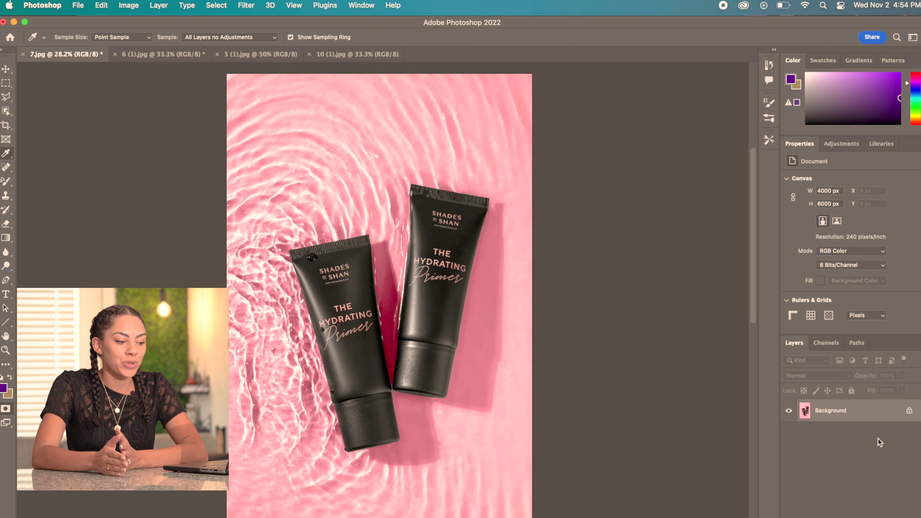
- Duplicate the photo's background layer in 7.jpg
click(909, 410)
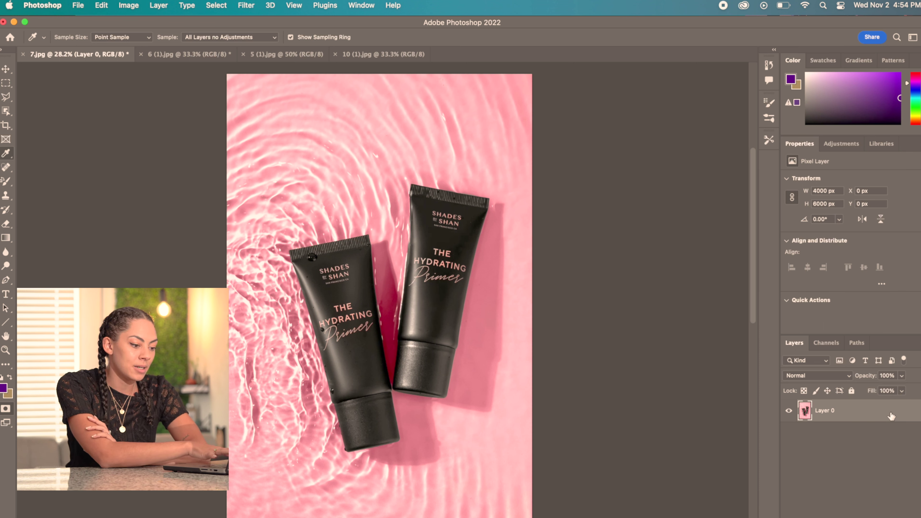
key(super+j)
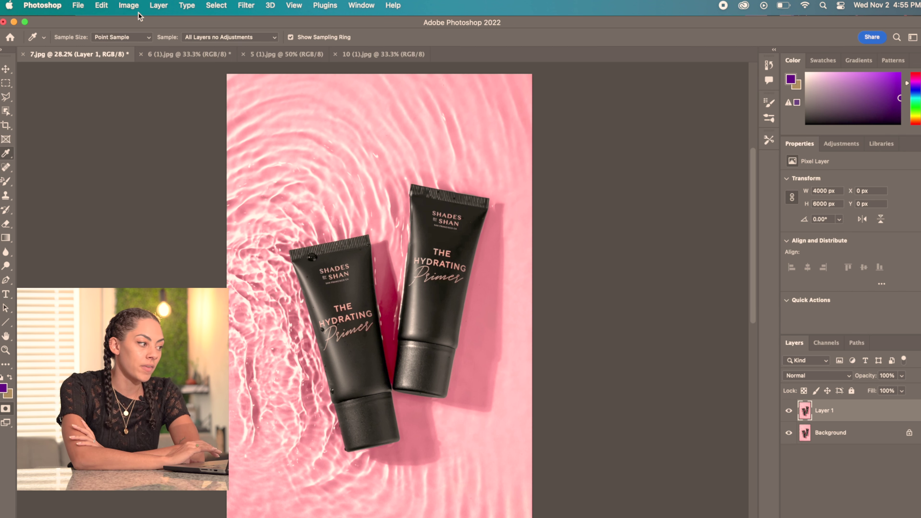
- Start Replace Color on the duplicate layer and sample the pink water above the tubes as the selection color
click(131, 9)
mouse_move(139, 39)
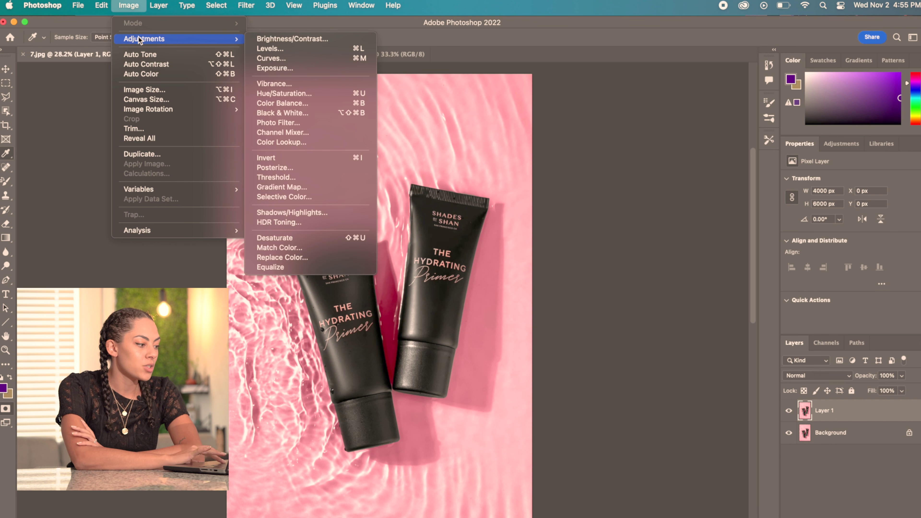
click(312, 259)
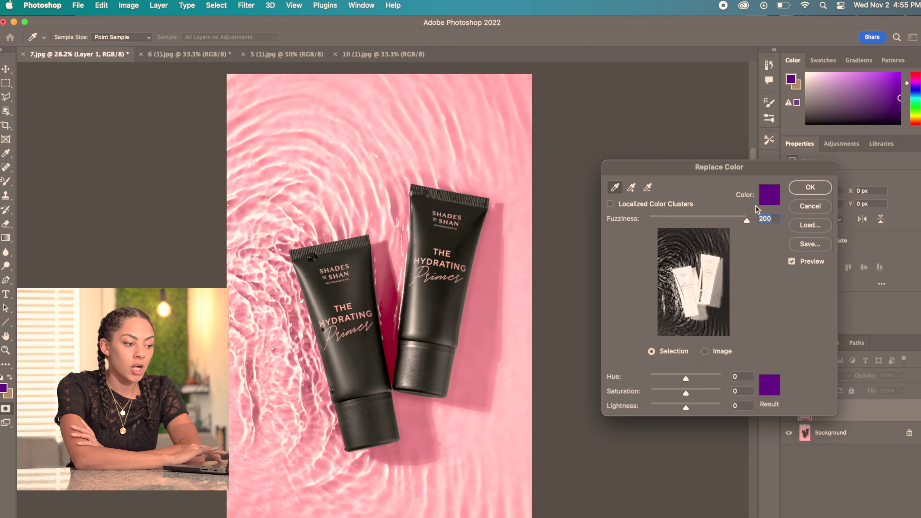
click(771, 198)
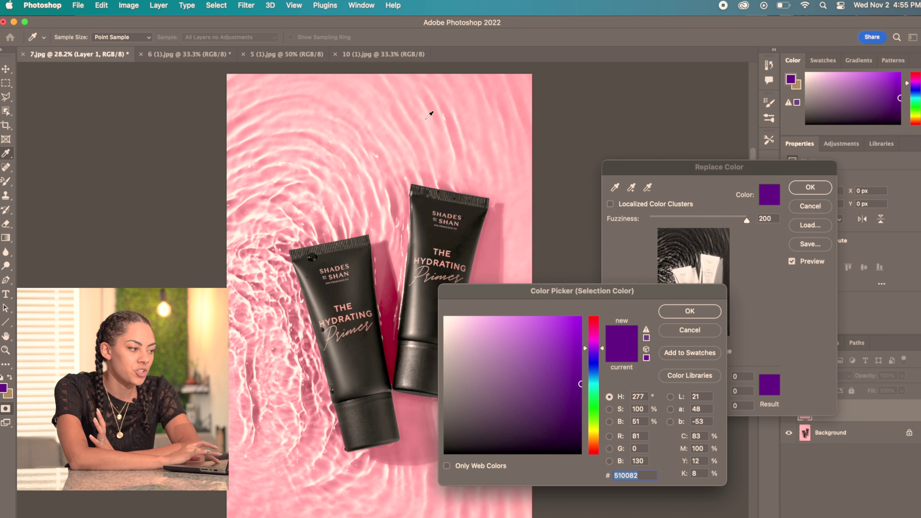
click(420, 121)
click(682, 310)
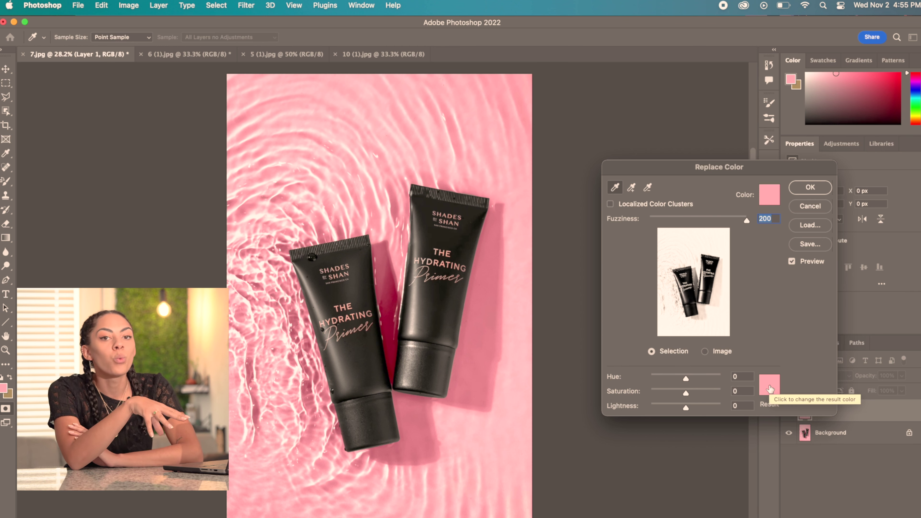
- Set the Replace Color result to light purple f8aafb by shifting the hue to 298°
click(769, 385)
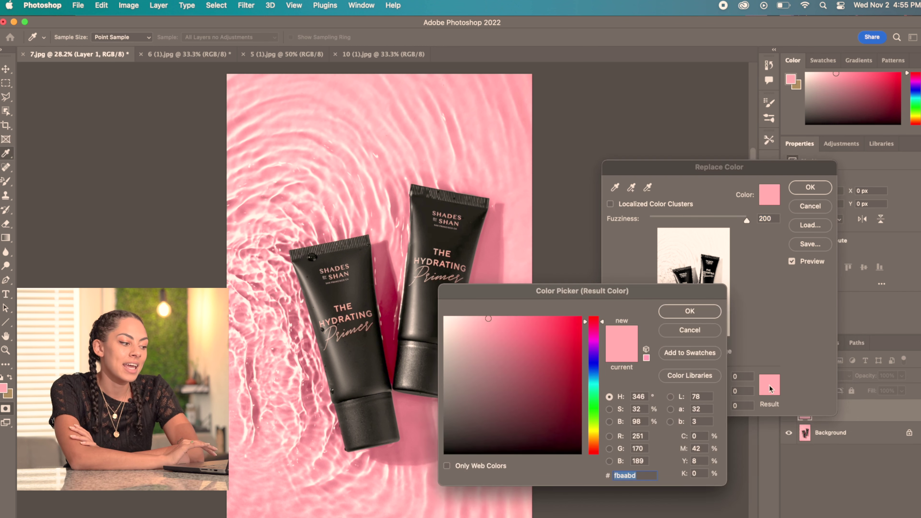
drag(594, 325, 595, 343)
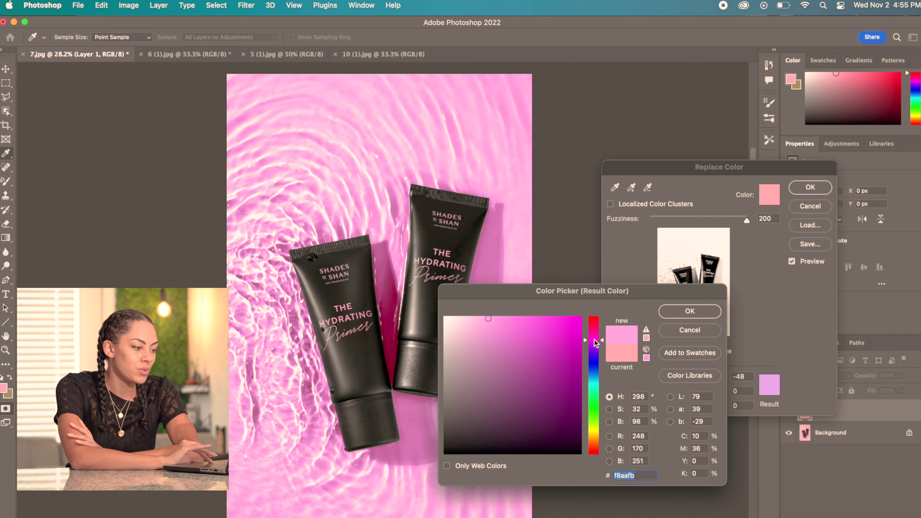
click(697, 310)
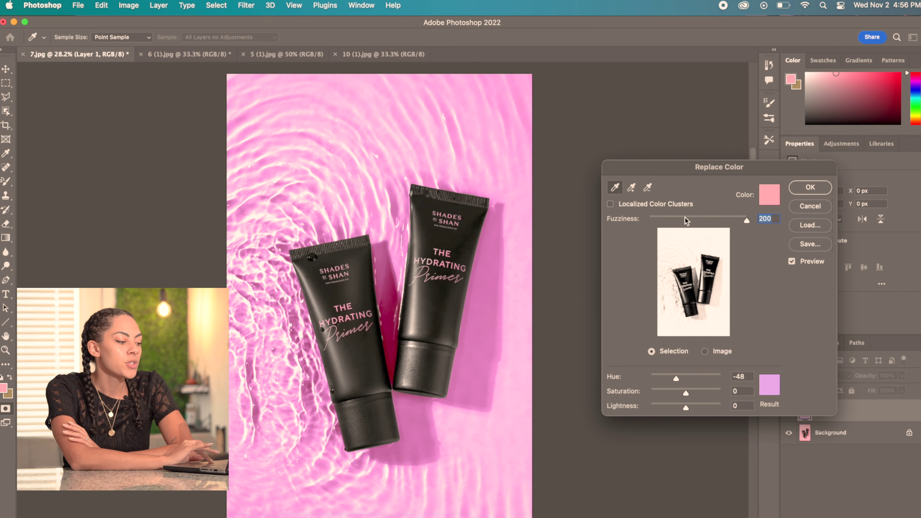
- Add the dark shadow between the two tubes to the color selection and apply the replacement
click(631, 188)
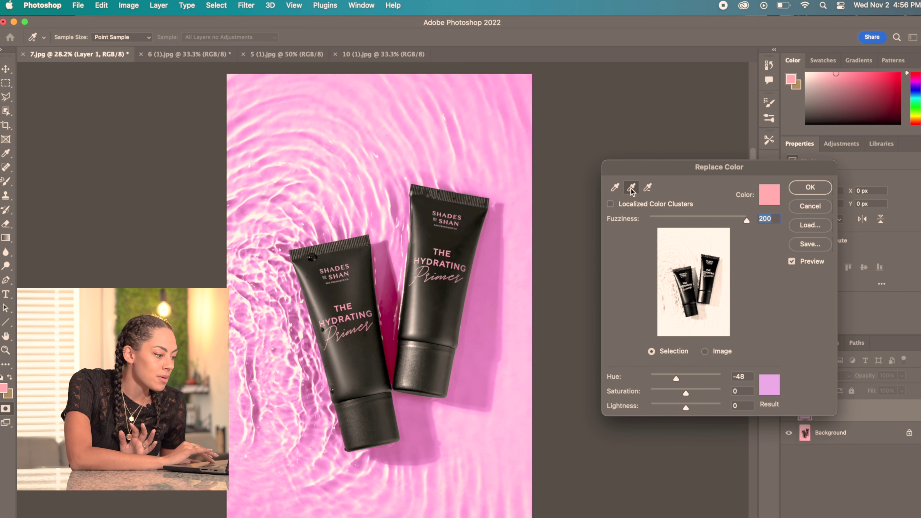
click(391, 361)
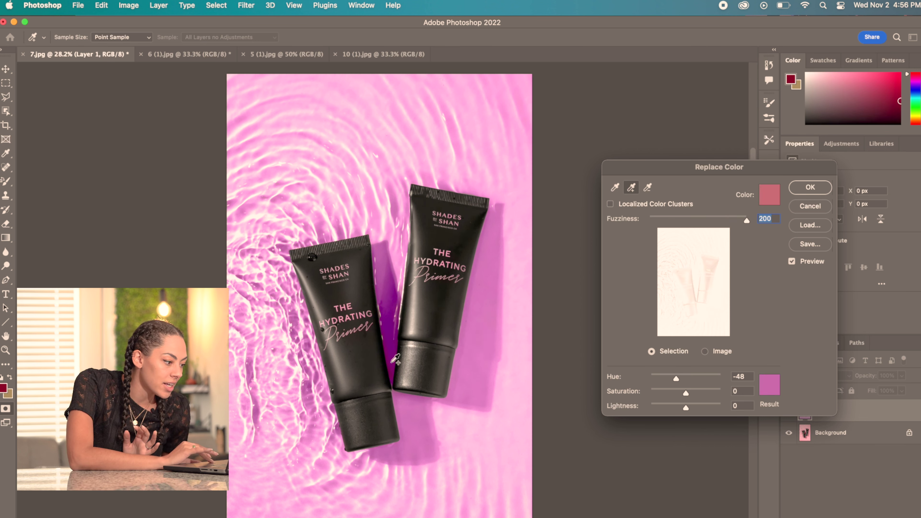
click(396, 376)
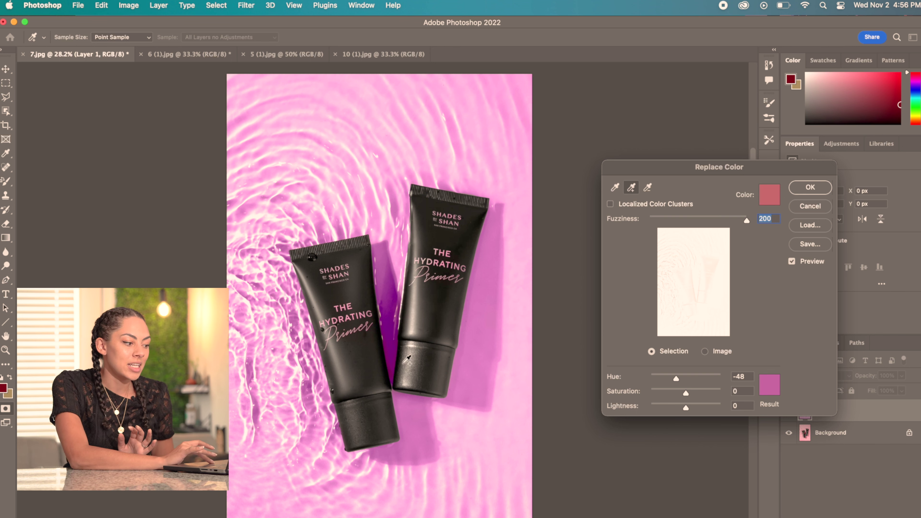
click(815, 186)
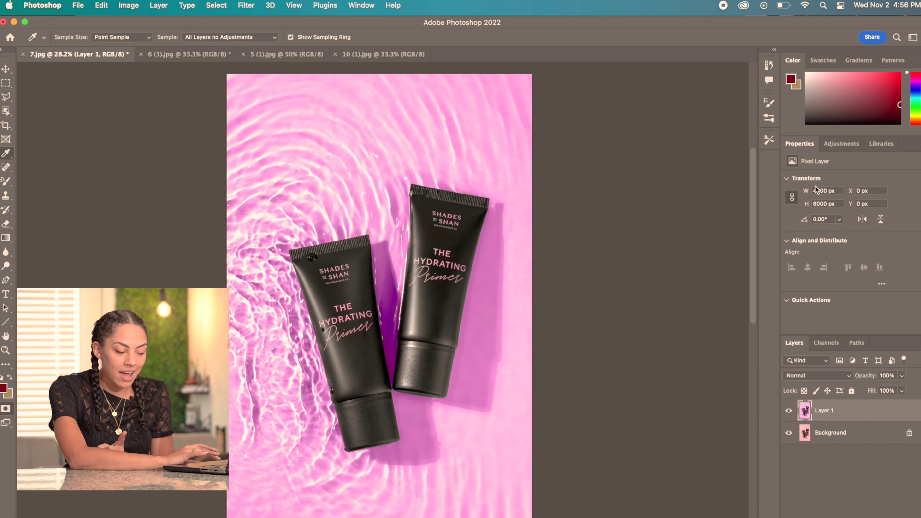
- Toggle Layer 1's visibility to compare the purple version with the original pink photo
click(788, 411)
click(788, 410)
click(789, 411)
click(788, 411)
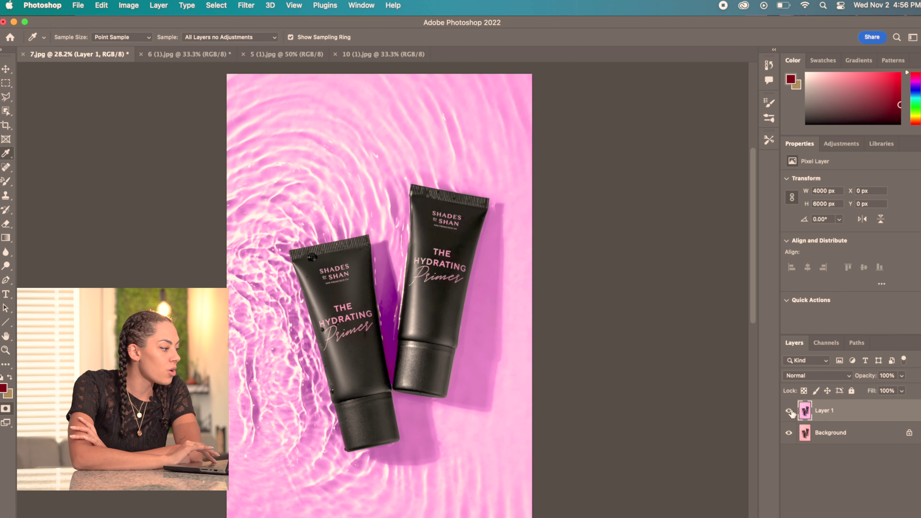
- Erase Layer 1 over the lettering on both tubes with a 172 px Eraser to restore the original text color
click(5, 225)
click(63, 38)
click(103, 70)
mouse_move(434, 250)
mouse_down()
mouse_move(449, 252)
mouse_move(427, 261)
mouse_move(462, 269)
mouse_move(425, 272)
mouse_move(413, 283)
mouse_up()
drag(436, 211, 452, 226)
mouse_move(322, 265)
mouse_down()
mouse_move(339, 265)
mouse_move(328, 281)
mouse_up()
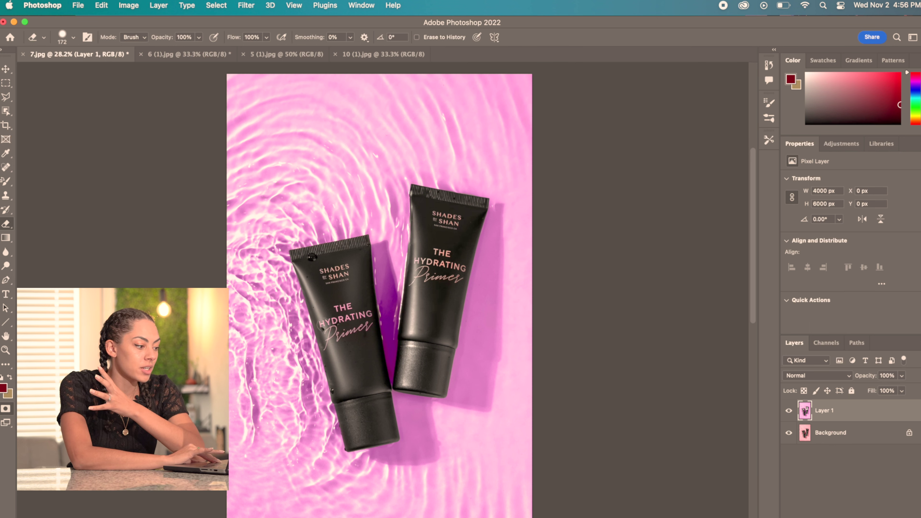
mouse_move(337, 320)
mouse_down()
mouse_move(370, 313)
mouse_move(352, 307)
mouse_move(329, 347)
mouse_move(333, 334)
mouse_move(367, 324)
mouse_up()
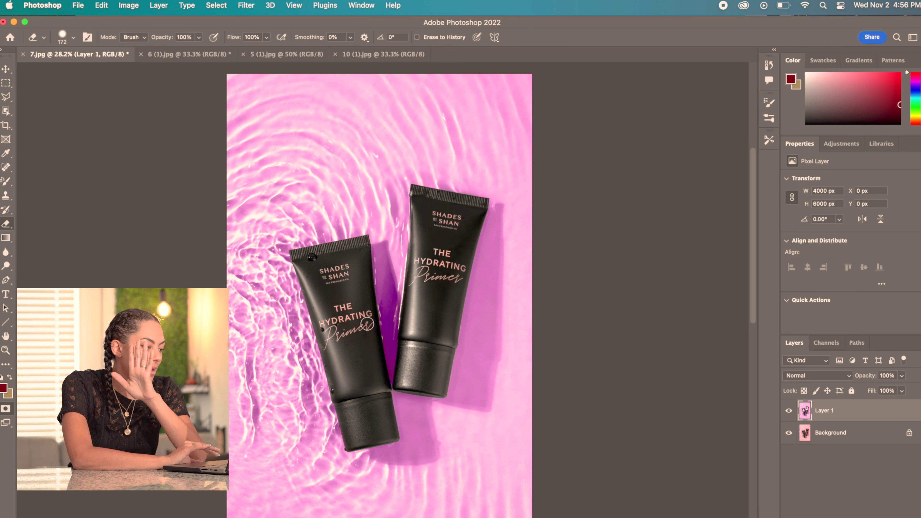
- Unlock the background layer and sample the dark purple shadow between the tubes as the foreground color
click(909, 434)
key(q)
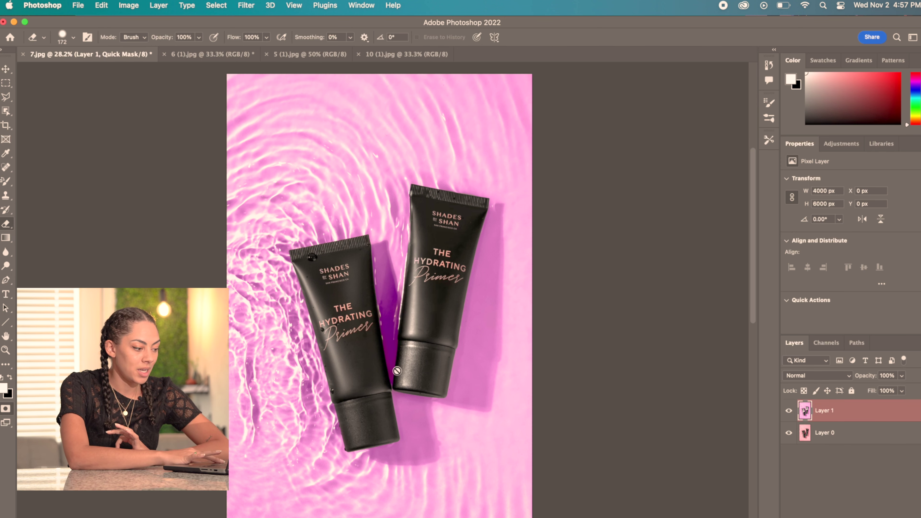
scroll(396, 370, up, 10)
scroll(397, 370, up, 5)
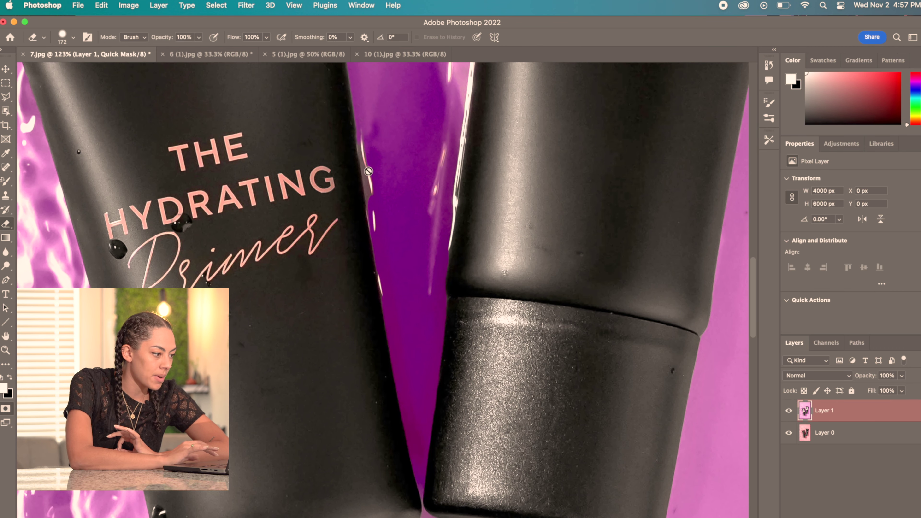
click(6, 154)
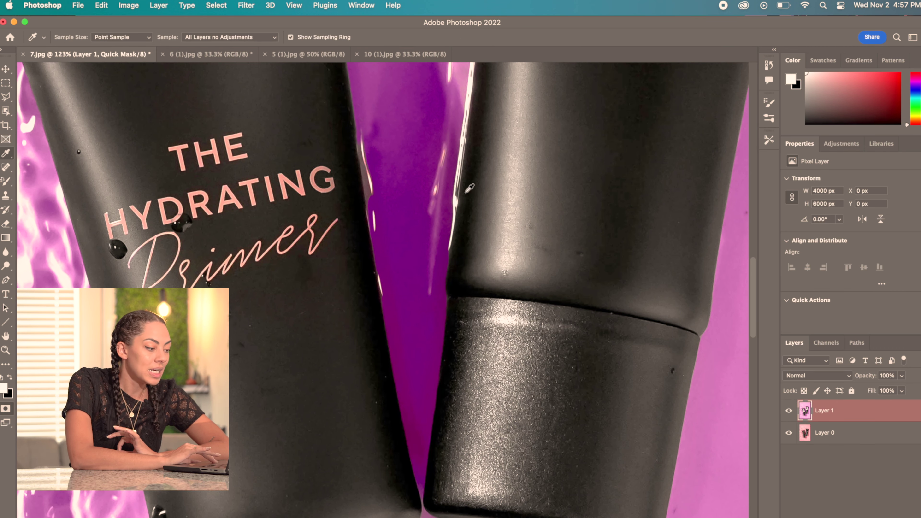
click(409, 214)
key(q)
- Paint the left tube's inner edge with the Color Replacement tool using the sampled purple
click(6, 182)
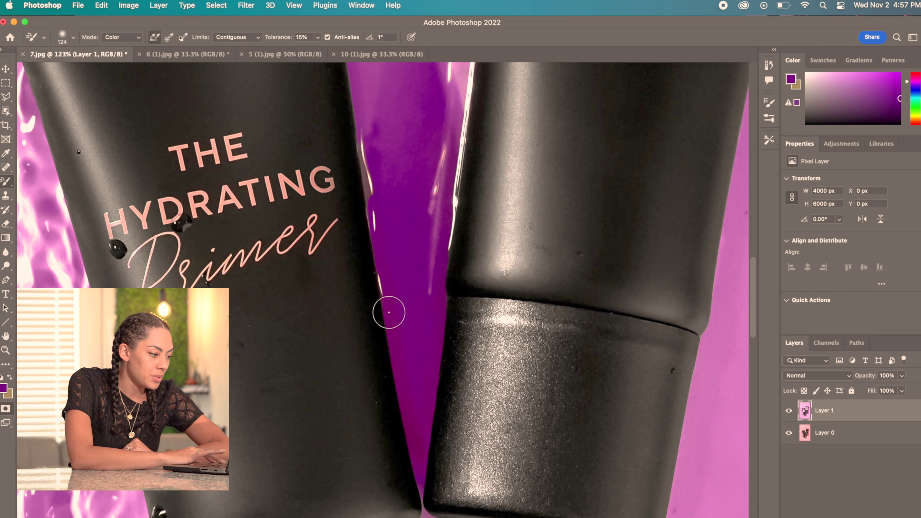
drag(415, 420, 420, 471)
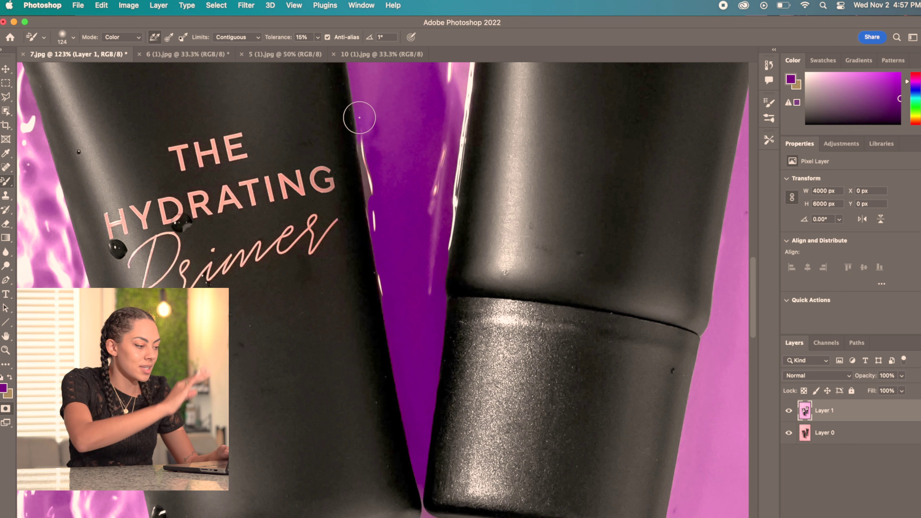
drag(360, 150, 370, 198)
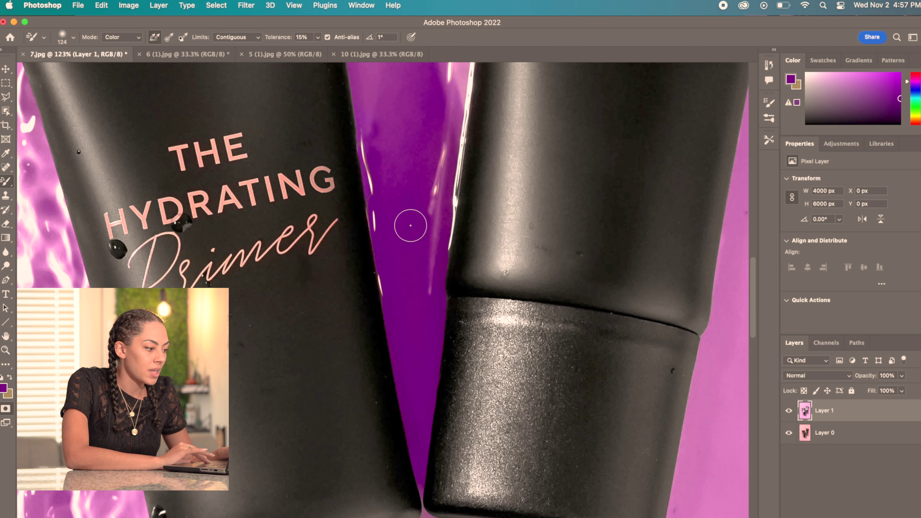
- Check the retouched edges and toggle Layer 1 to compare the whole image with the original
scroll(411, 225, up, 5)
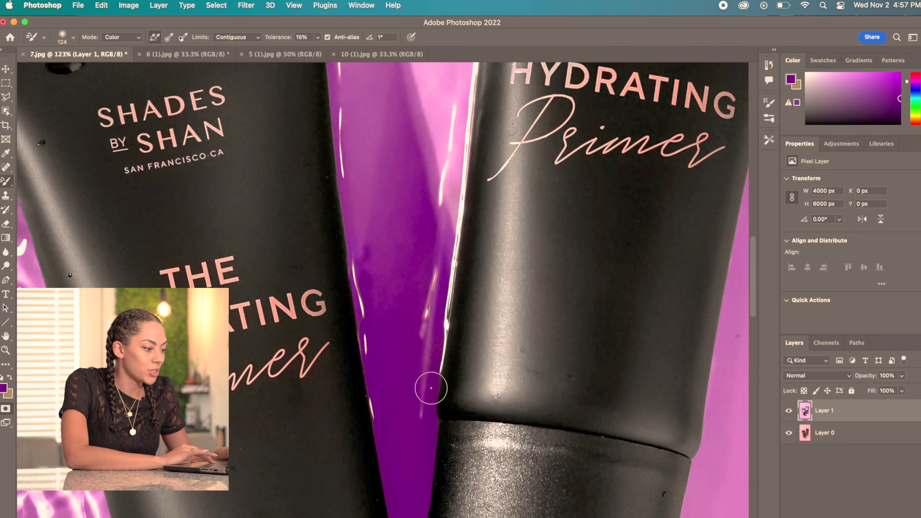
scroll(431, 406, down, 5)
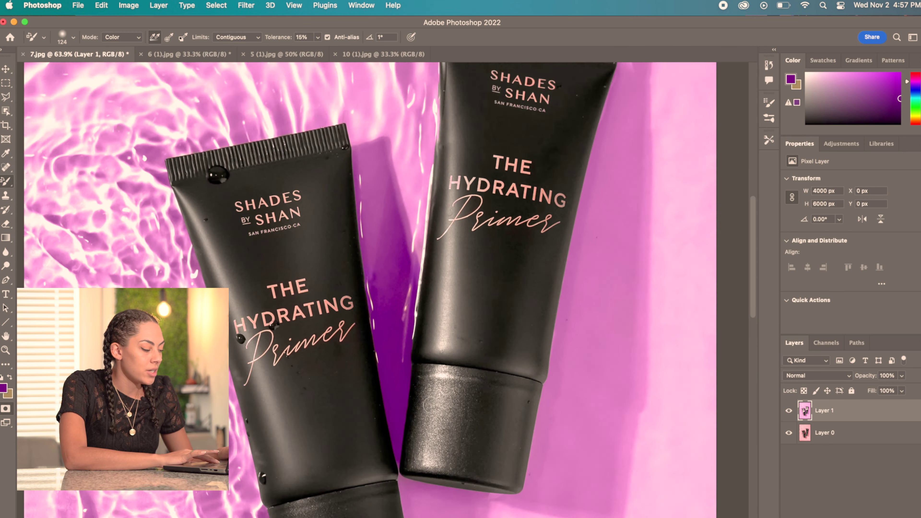
scroll(431, 406, down, 5)
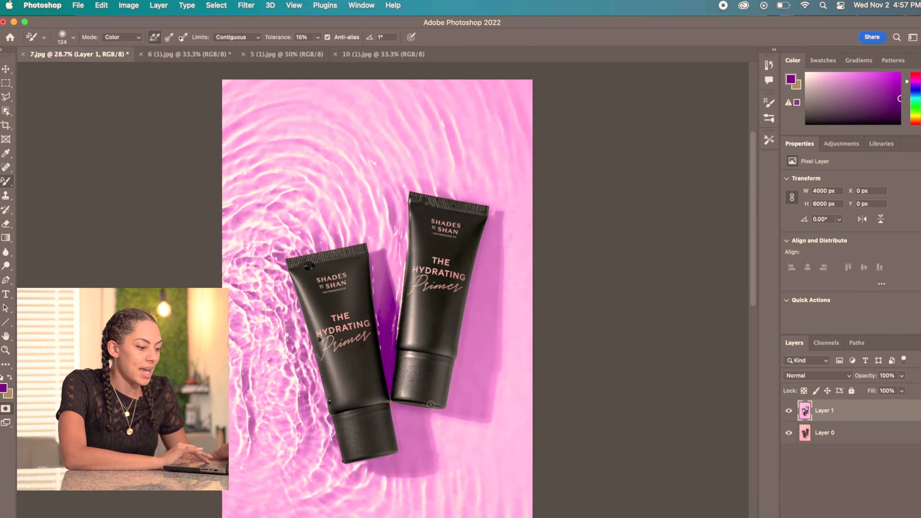
click(788, 410)
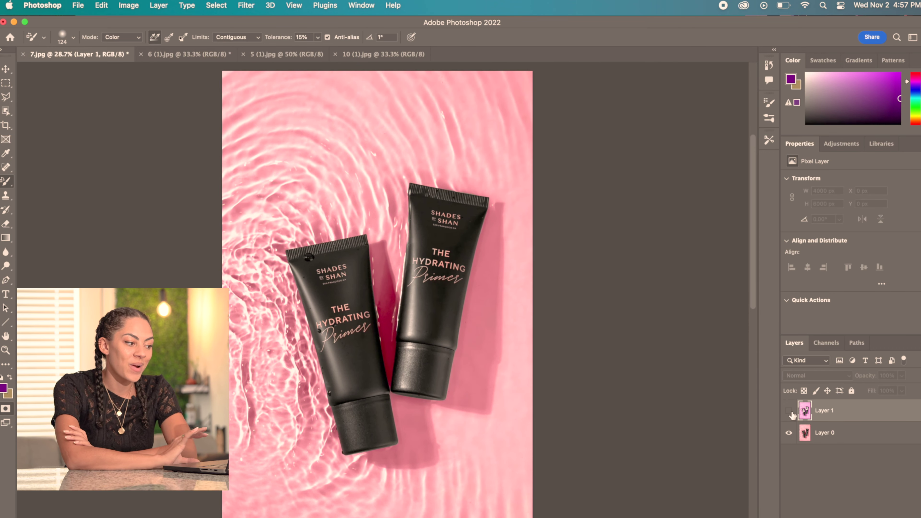
click(789, 410)
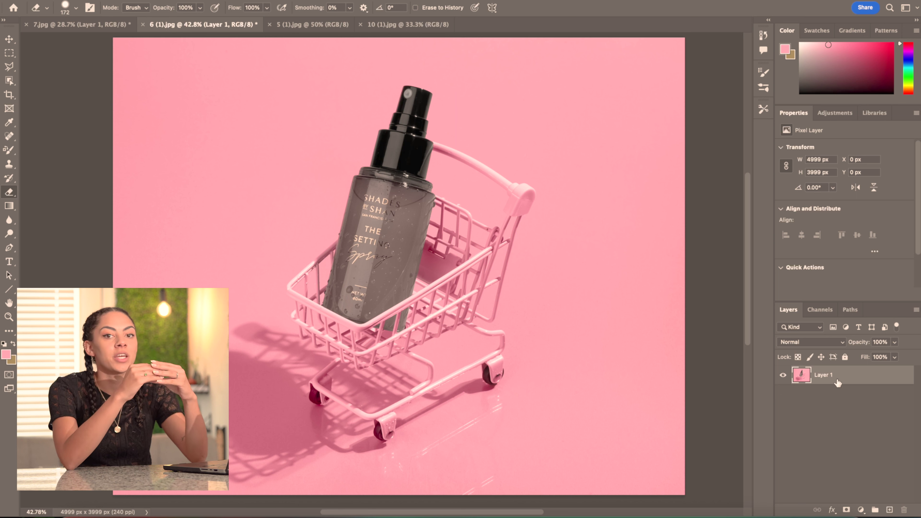
- Add a Hue/Saturation adjustment layer to the shopping cart photo in 6 (1).jpg and set Hue to +43
click(833, 115)
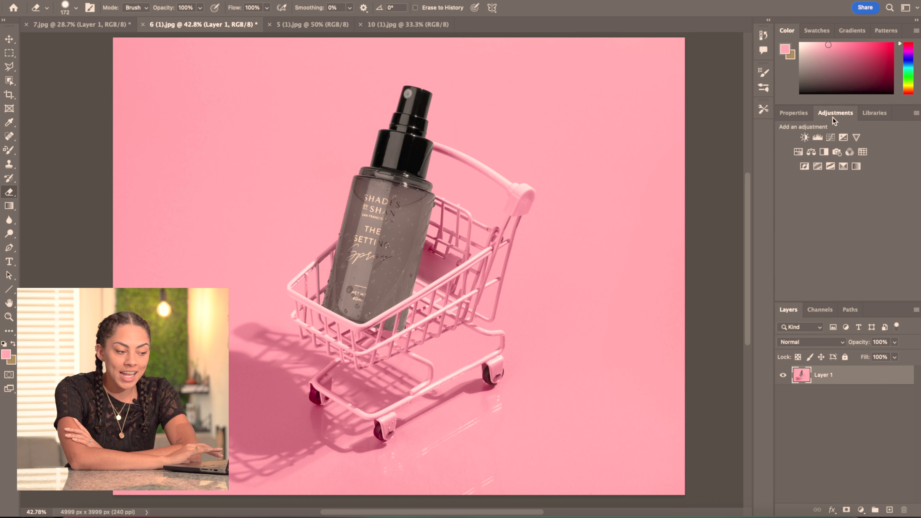
click(797, 152)
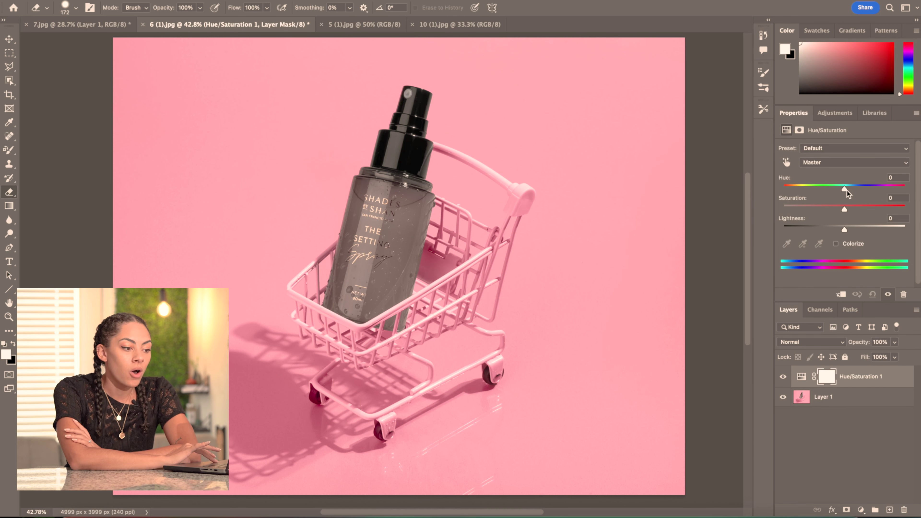
drag(845, 190, 872, 196)
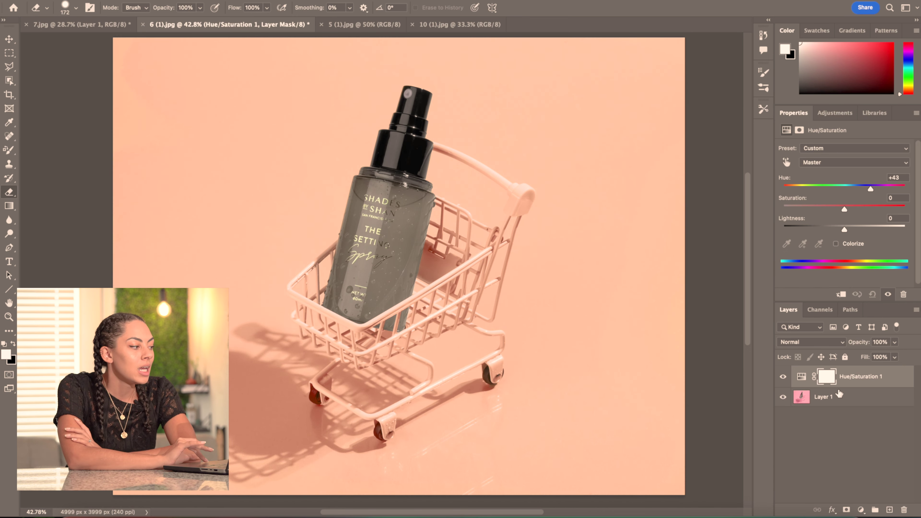
- Select the spray bottle with the Object Selection tool and target the Hue/Saturation layer's mask
click(8, 80)
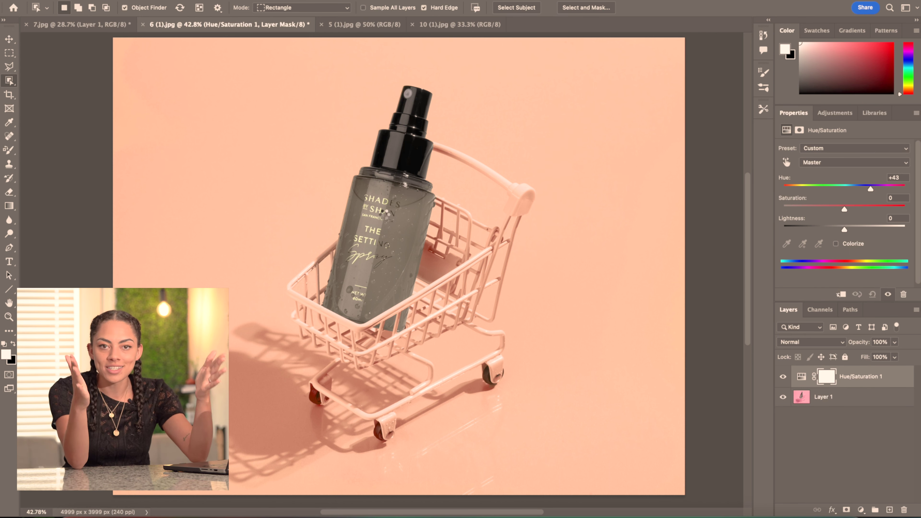
click(384, 214)
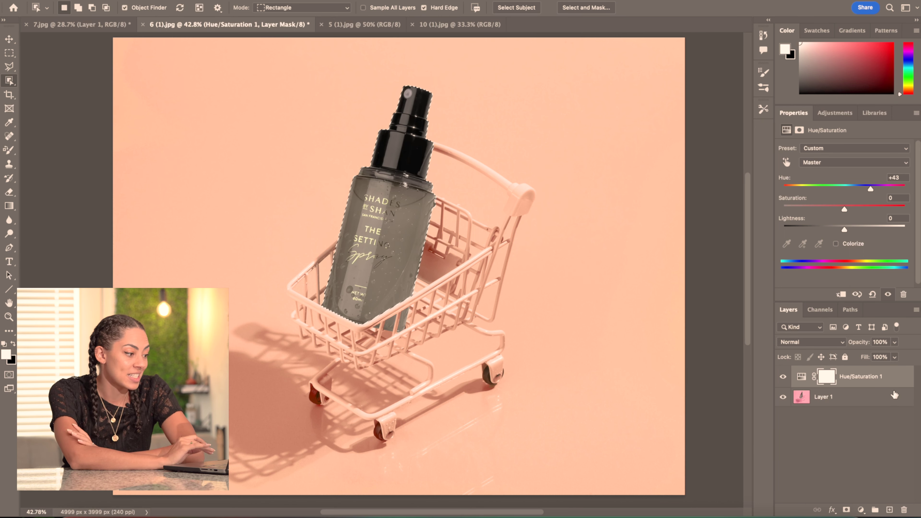
click(859, 383)
click(825, 379)
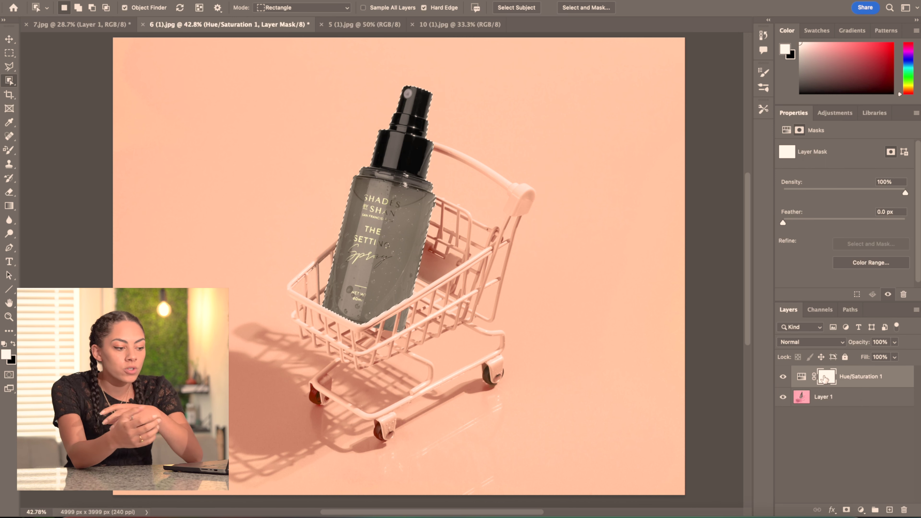
- Toggle the Hue/Saturation layer's visibility to compare the bottle's color with and without the adjustment
click(782, 377)
click(783, 377)
click(783, 377)
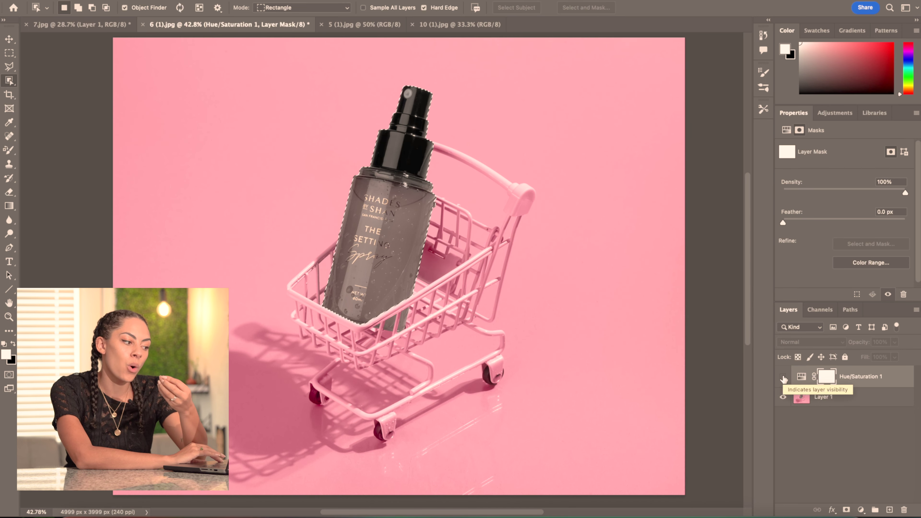
click(782, 377)
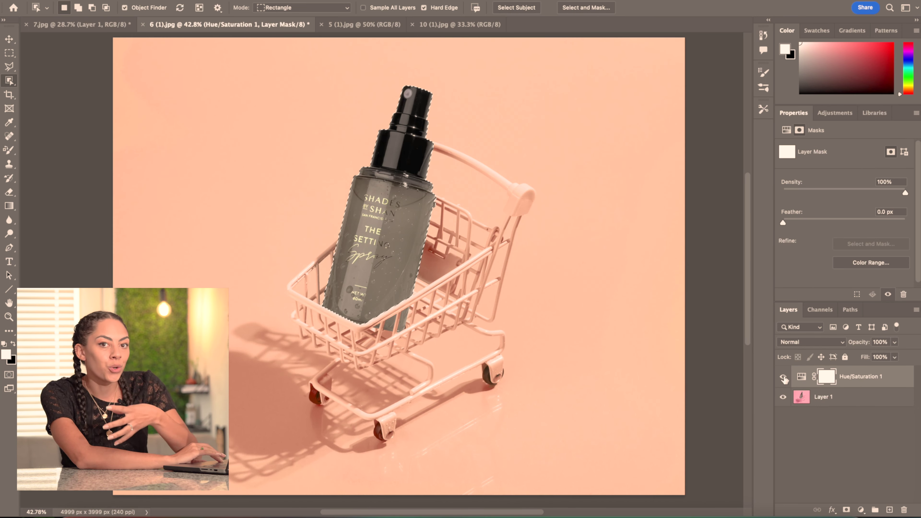
- Compare the shopping cart photo before and after by switching the Hue/Saturation 1 layer off and on repeatedly
click(782, 377)
click(782, 377)
click(783, 377)
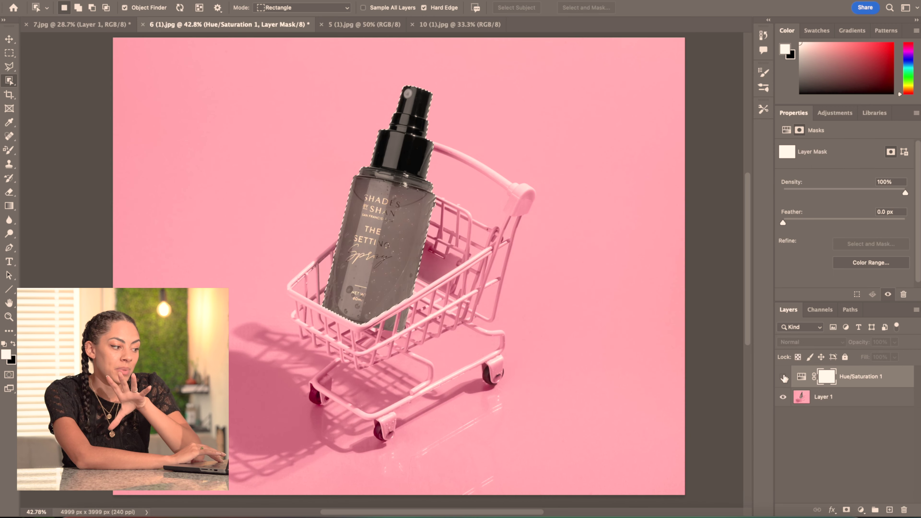
click(782, 377)
click(783, 377)
click(783, 377)
click(783, 377)
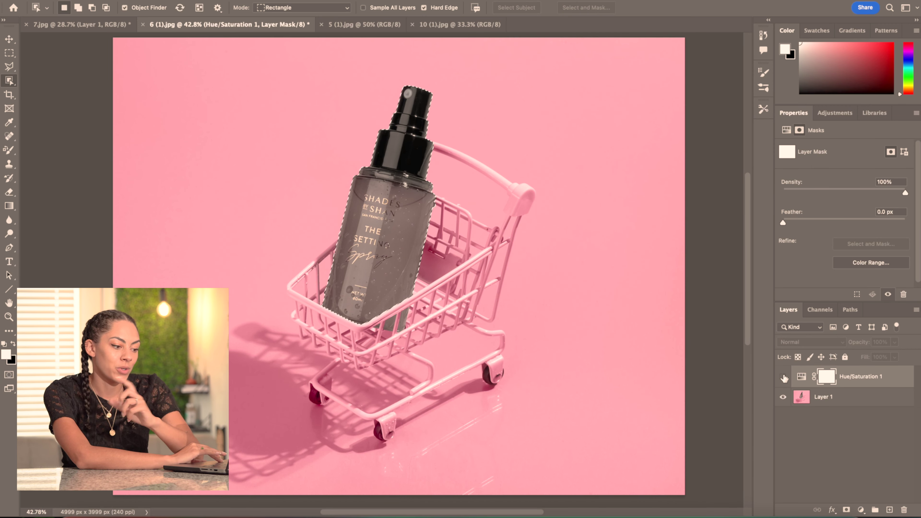
click(783, 377)
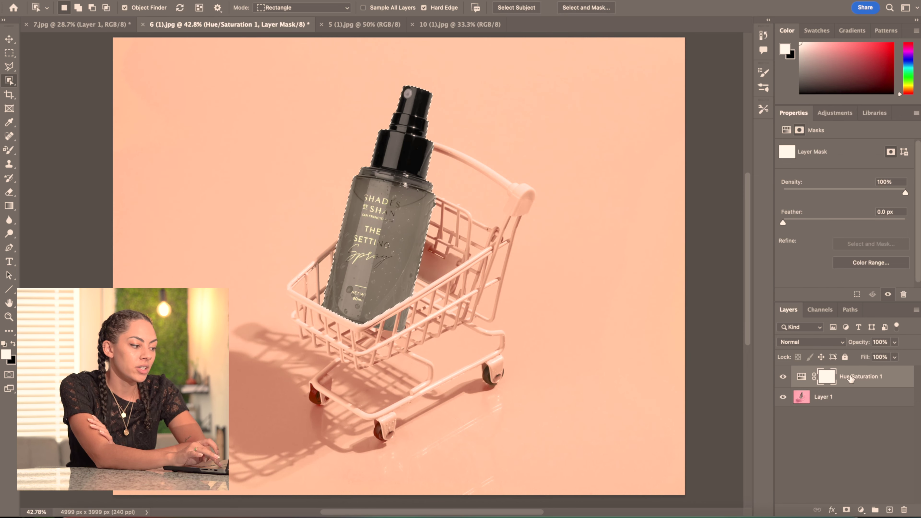
- Mask the selected spray bottle out of the Hue/Saturation 1 adjustment and clear the selection
key(Delete)
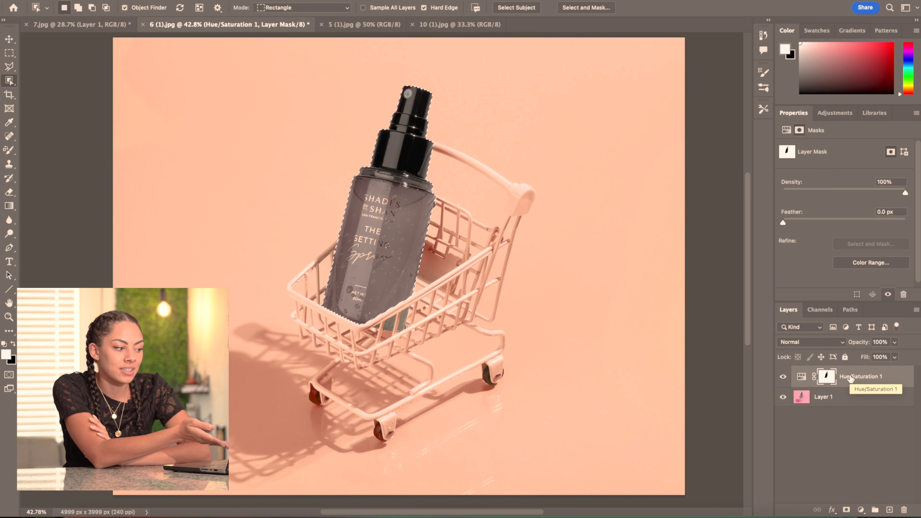
key(super+d)
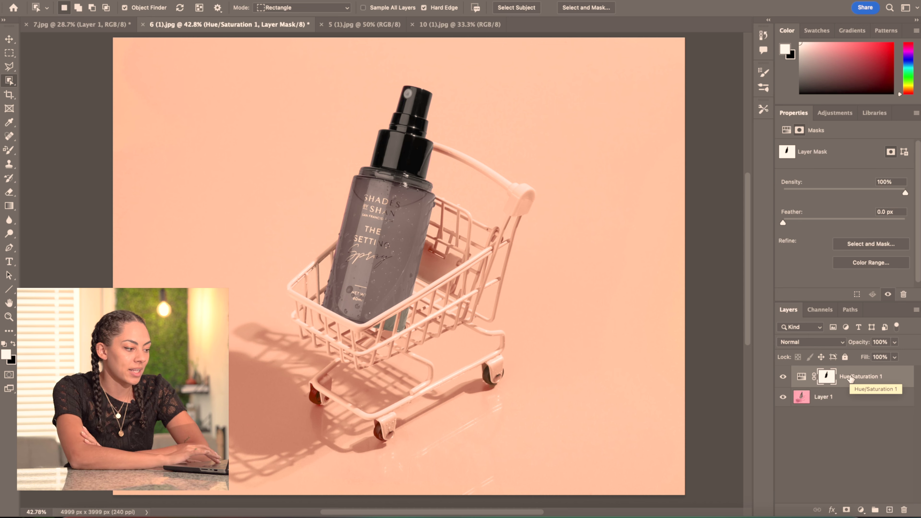
click(8, 41)
- Outline the small sliver of bottle base below the cart's rim with the Polygonal Lasso and mask it out of the adjustment
key(super+plus)
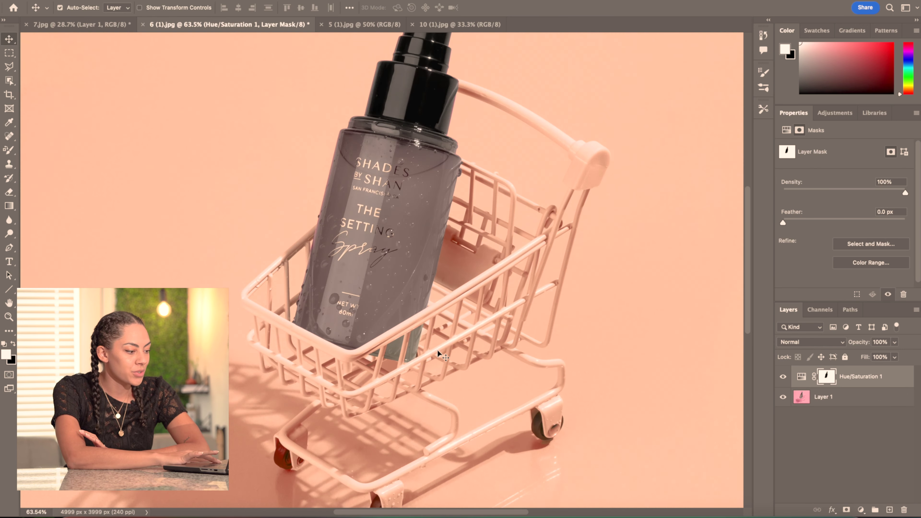
scroll(438, 351, up, 6)
scroll(438, 351, down, 4)
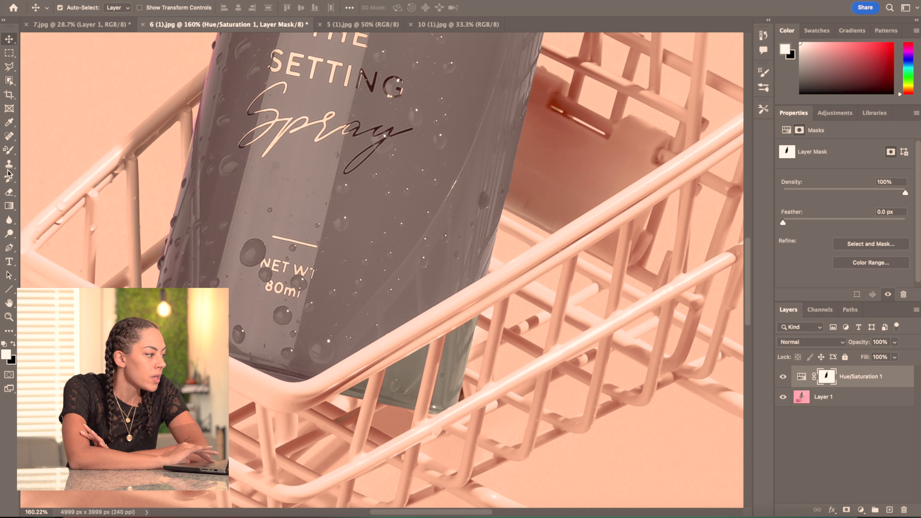
click(9, 192)
click(10, 66)
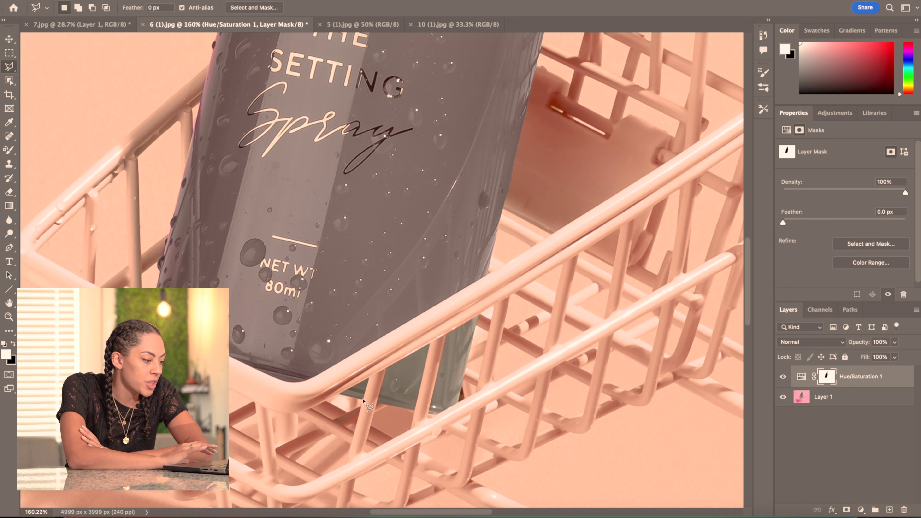
click(339, 394)
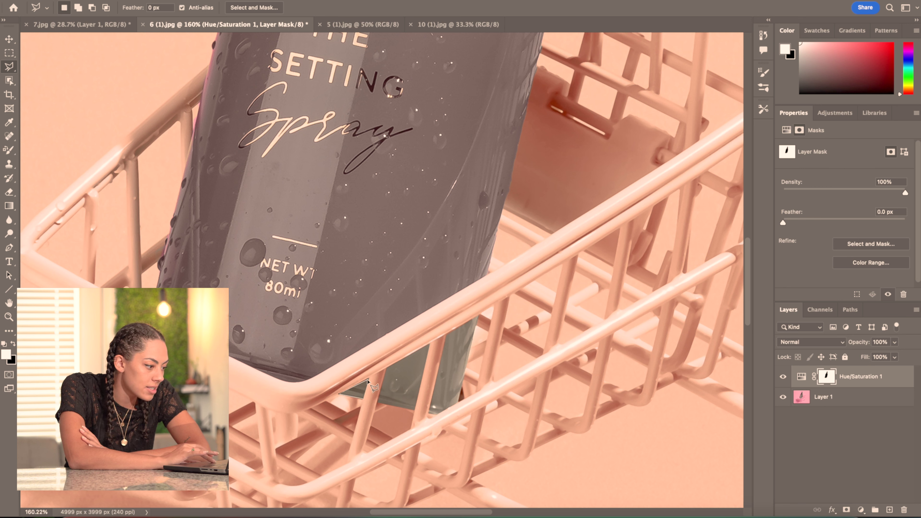
click(369, 379)
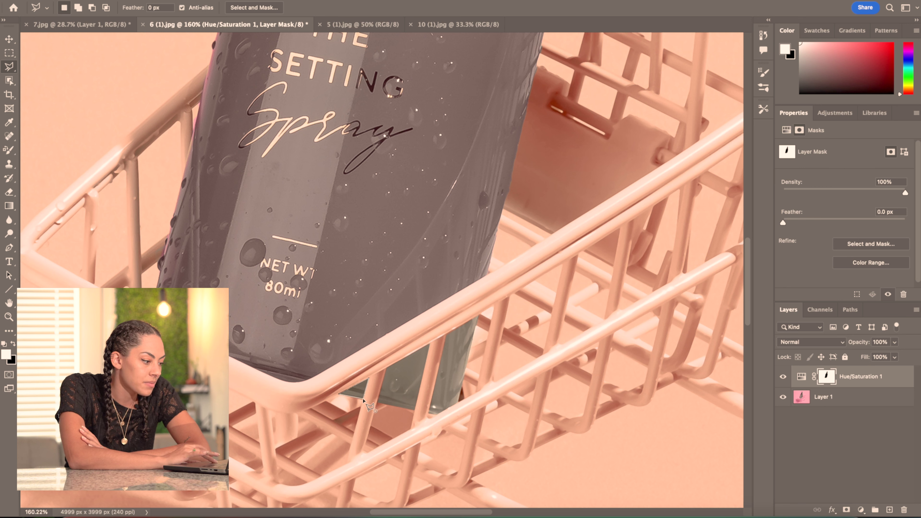
click(363, 399)
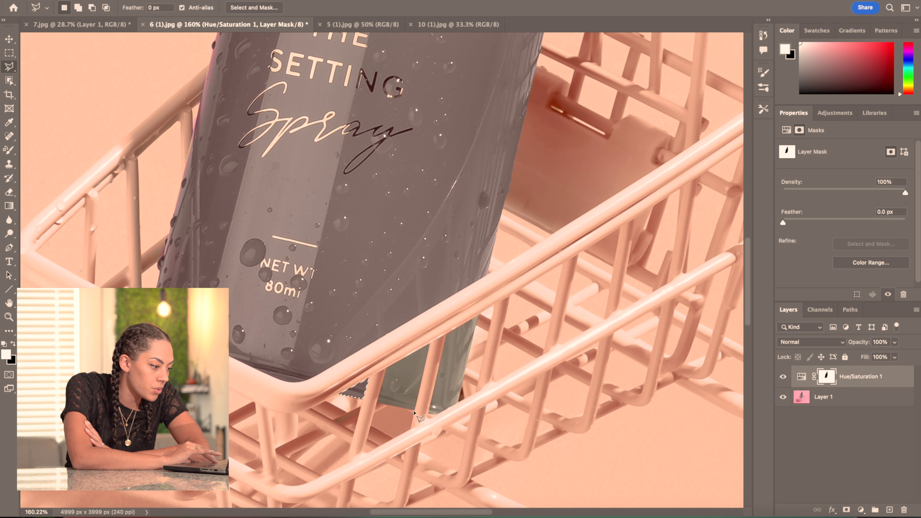
- Outline the bottle area between the next two cart wires, mask it out of the Hue/Saturation adjustment and deselect
click(414, 410)
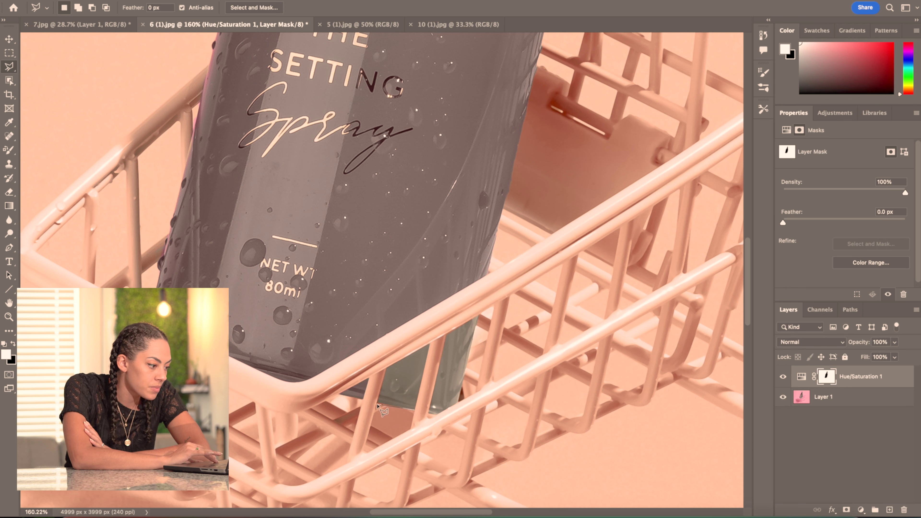
click(377, 404)
click(386, 368)
click(429, 346)
click(414, 409)
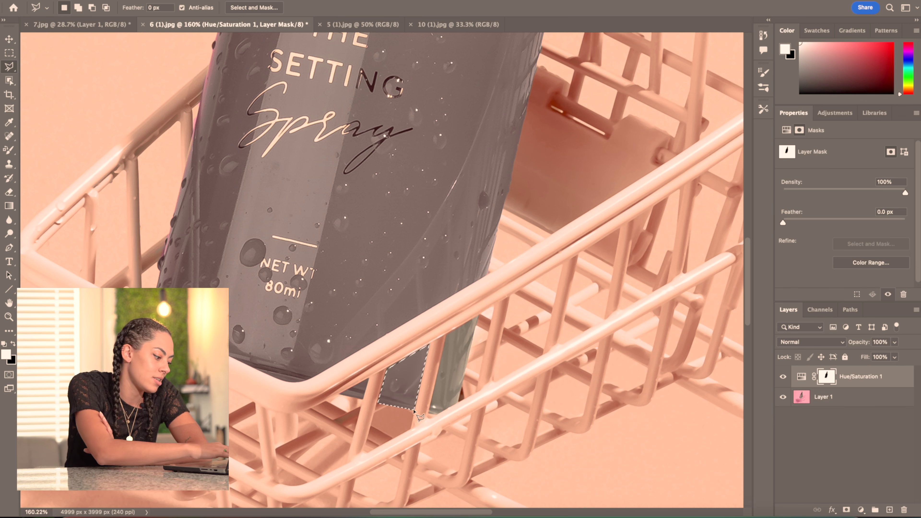
key(super+d)
- Outline the remaining tinted corner of the bottle base behind the cart wires, mask it out of the adjustment and deselect
click(438, 415)
click(430, 413)
click(446, 334)
click(478, 316)
click(459, 400)
click(439, 416)
key(super+BackSpace)
key(super+d)
- View the whole cart photo and toggle the masked Hue/Saturation 1 layer to compare it with the original
scroll(438, 416, down, 8)
key(v)
click(783, 376)
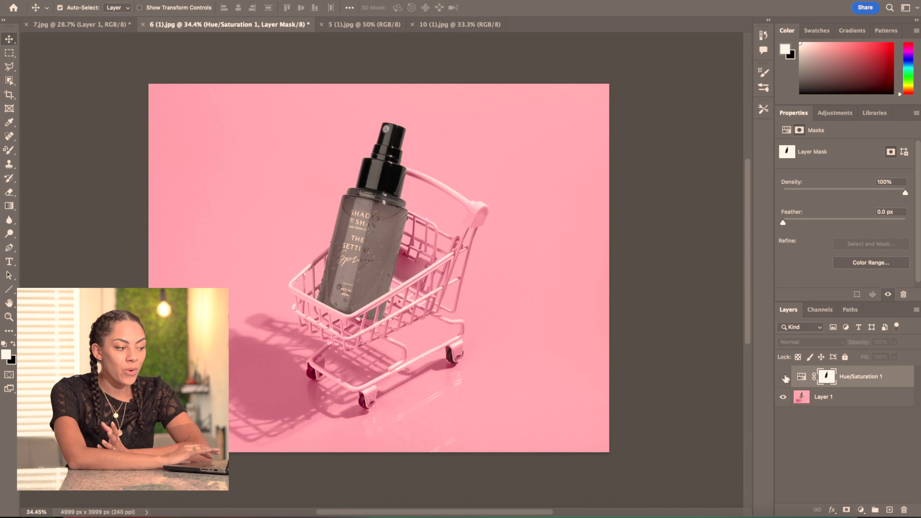
click(784, 377)
click(784, 377)
click(783, 377)
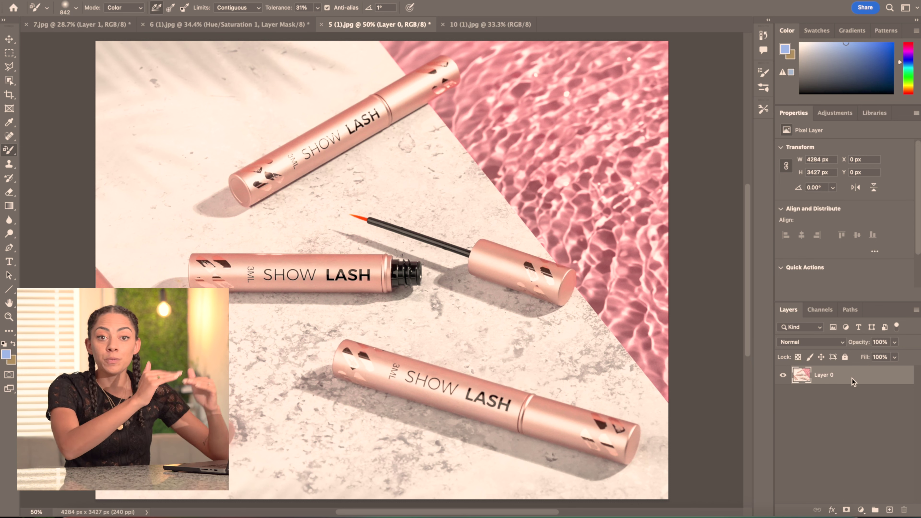
- Duplicate Layer 0 in 5 (1).jpg
key(ctrl+j)
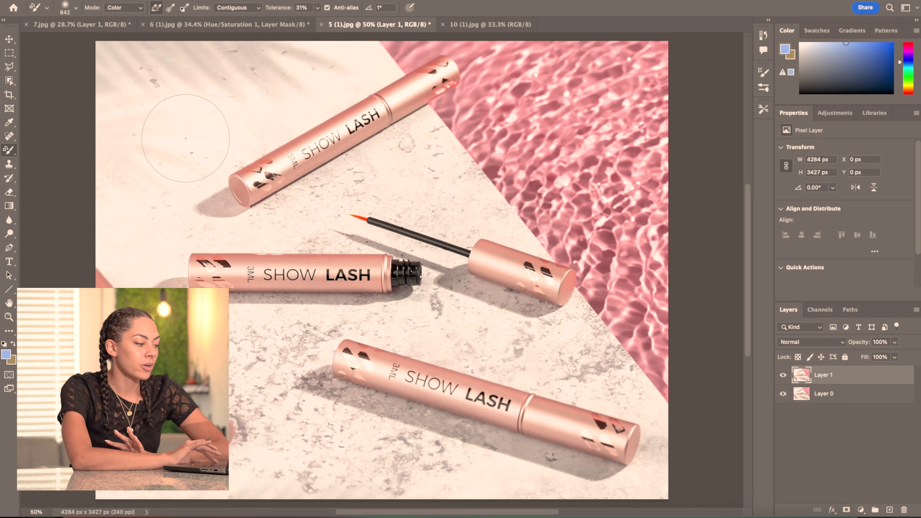
click(9, 80)
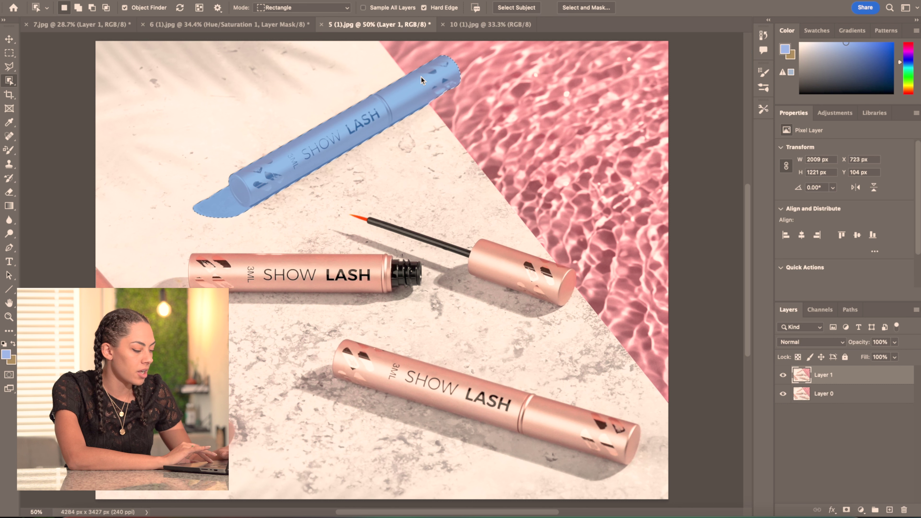
click(378, 133)
shift+click(544, 288)
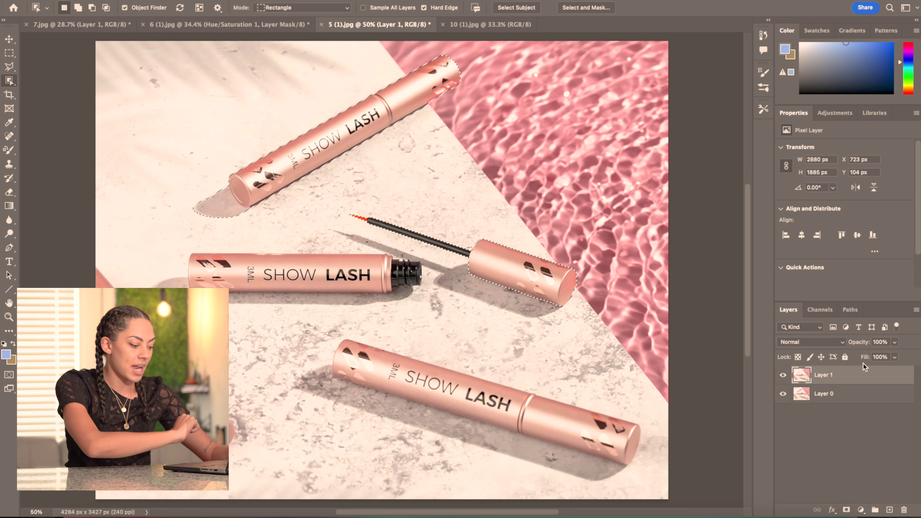
key(super+d)
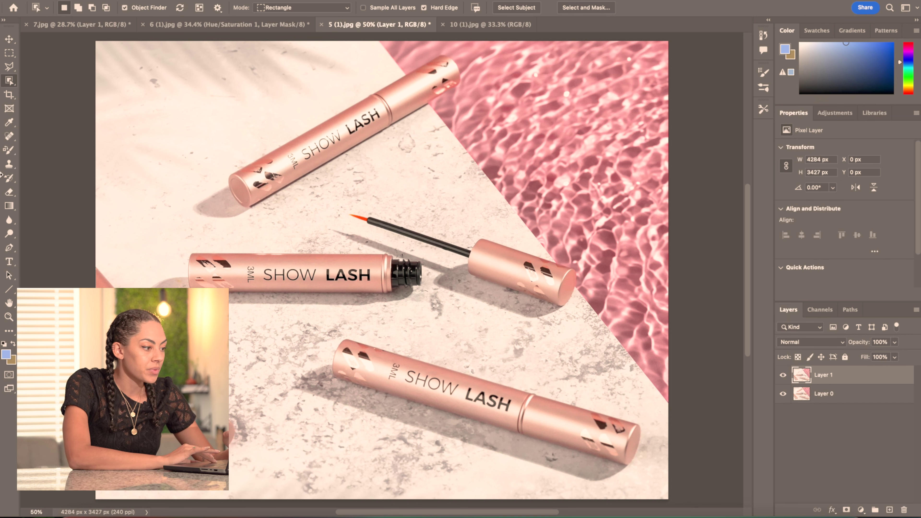
click(6, 152)
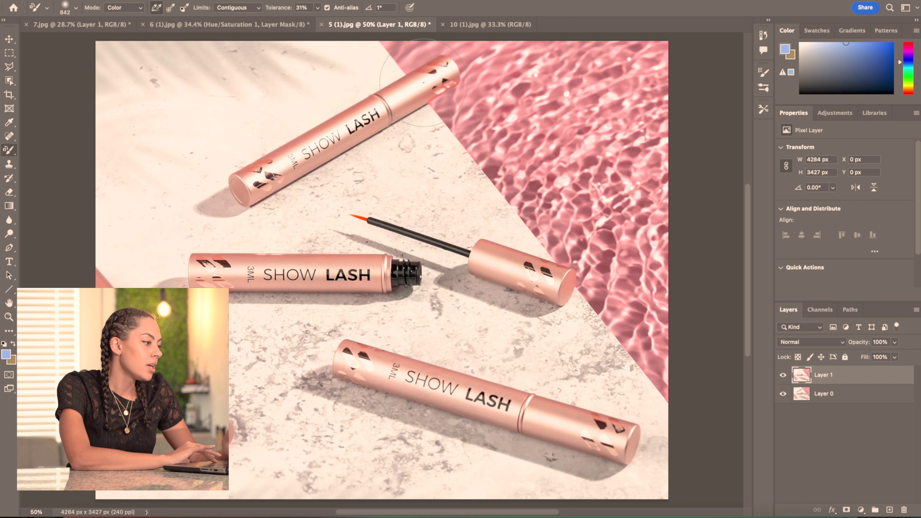
- Outline the stone surface along its diagonal edge with the Polygonal Lasso, delete that area from Layer 1 and deselect
click(9, 67)
scroll(432, 178, up, 2)
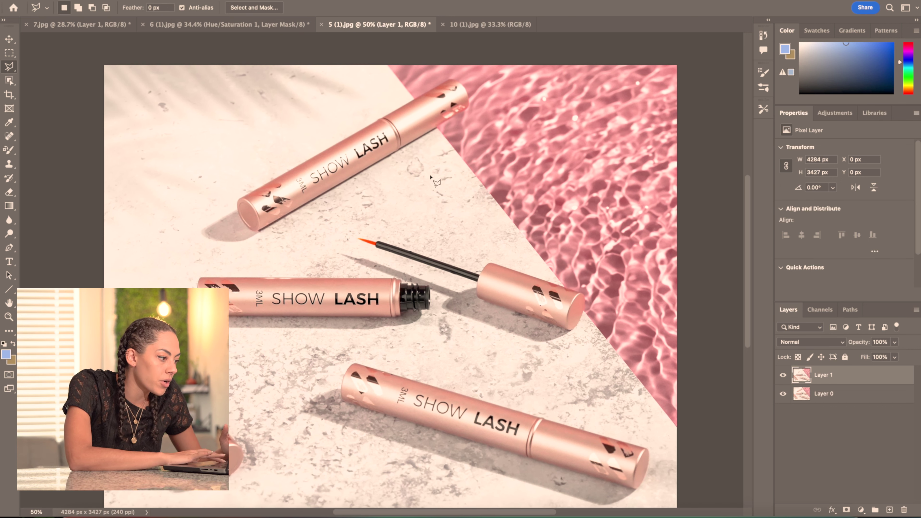
click(386, 63)
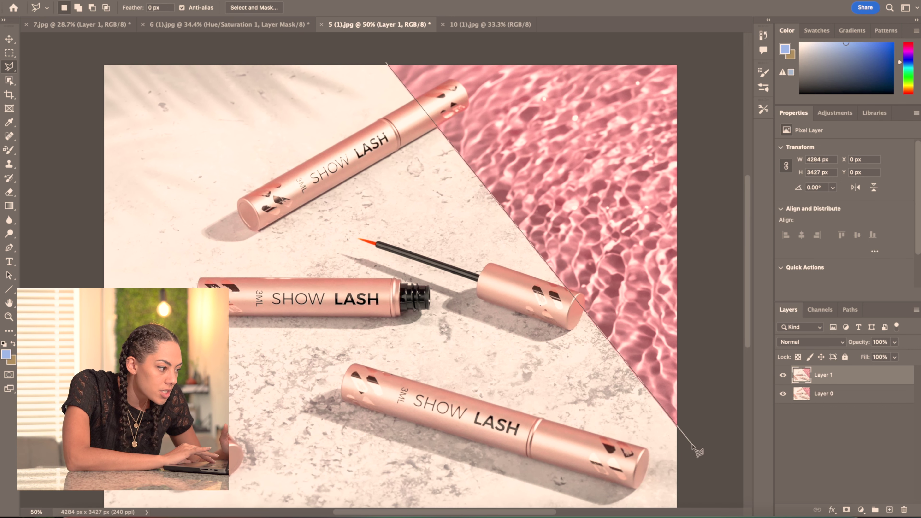
click(692, 448)
scroll(638, 502, down, 10)
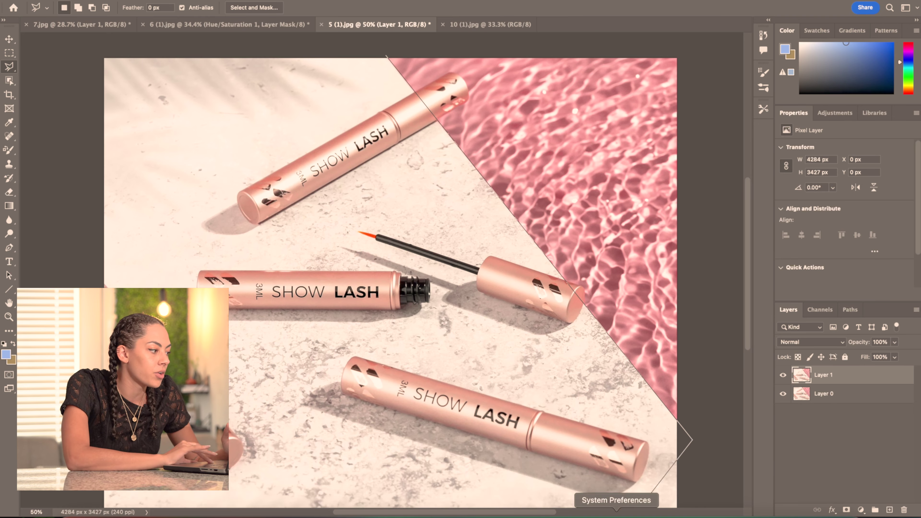
click(556, 198)
scroll(560, 150, left, 15)
click(560, 150)
scroll(559, 149, up, 15)
click(559, 149)
scroll(559, 149, right, 1)
scroll(559, 149, right, 10)
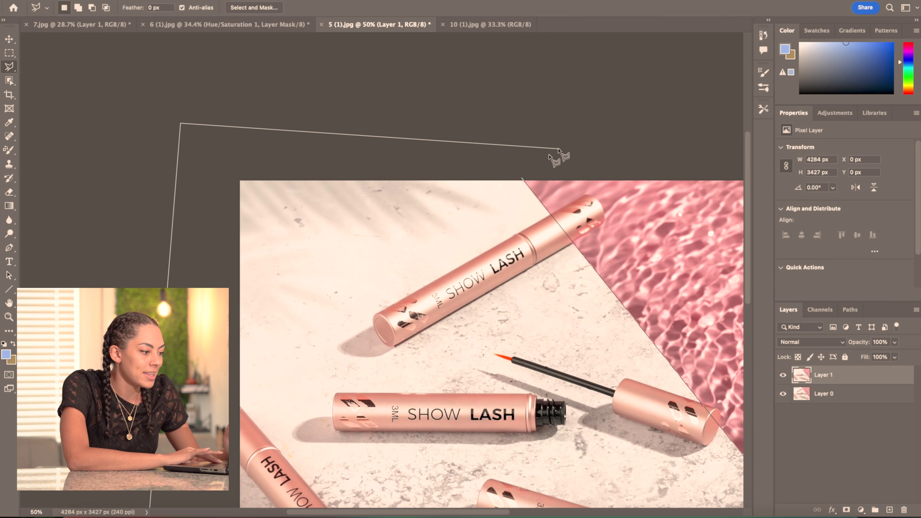
click(521, 178)
scroll(520, 178, down, 5)
scroll(520, 178, right, 3)
scroll(521, 178, up, 4)
scroll(520, 178, left, 1)
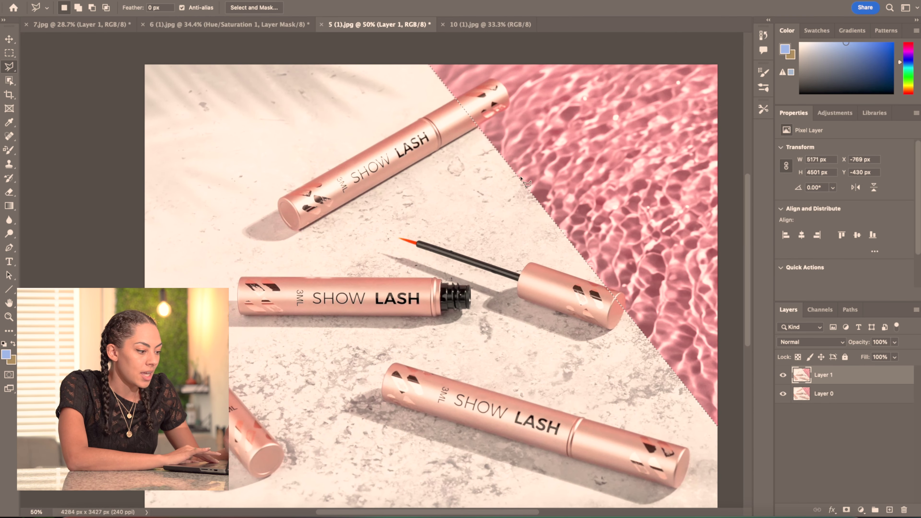
scroll(521, 179, down, 1)
scroll(521, 178, down, 1)
key(Delete)
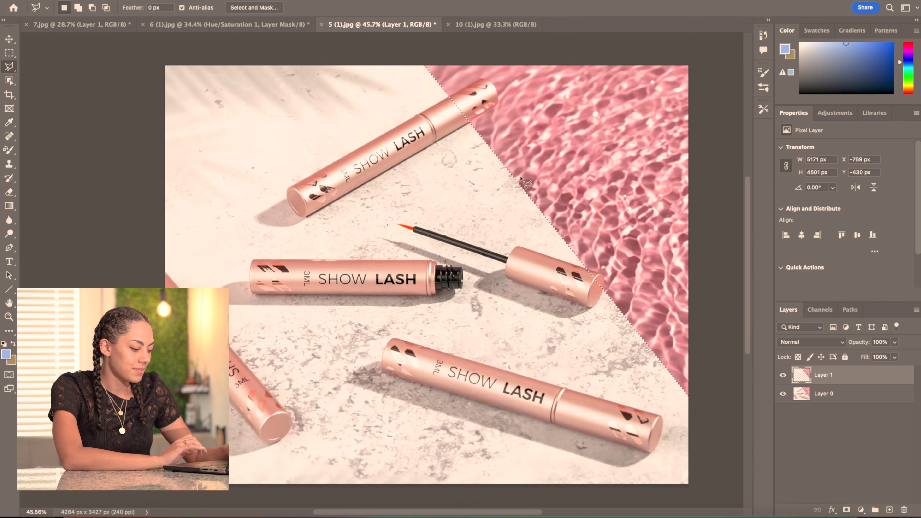
key(super+d)
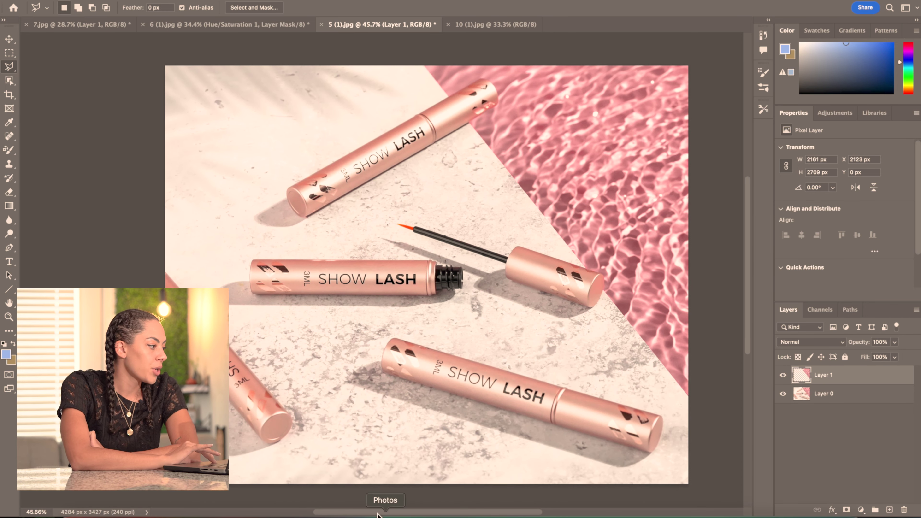
- Paint the pink water on Layer 1 blue with the Color Replacement tool at 100% tolerance
click(8, 150)
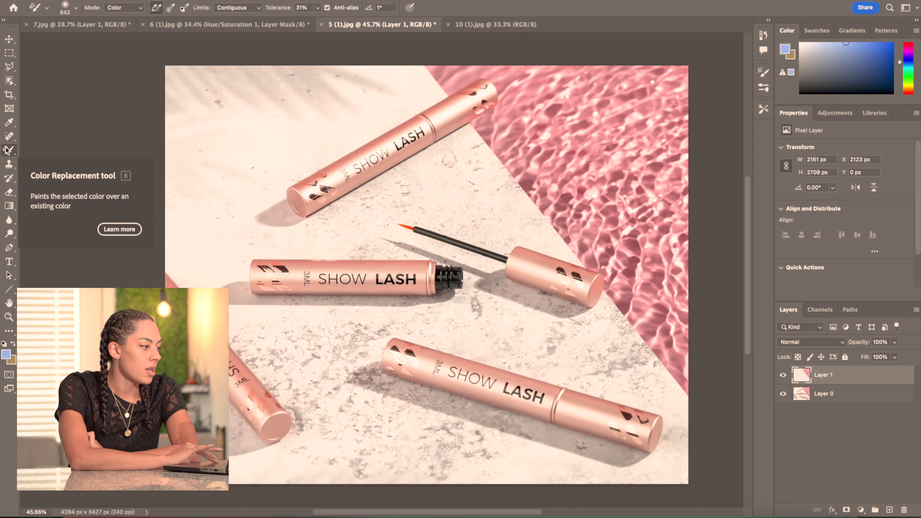
click(318, 8)
drag(318, 21, 364, 22)
mouse_move(447, 80)
mouse_down()
mouse_move(700, 95)
mouse_move(569, 96)
mouse_move(601, 297)
mouse_move(709, 398)
mouse_move(670, 312)
mouse_move(652, 178)
mouse_move(682, 84)
mouse_move(679, 322)
mouse_move(658, 104)
mouse_up()
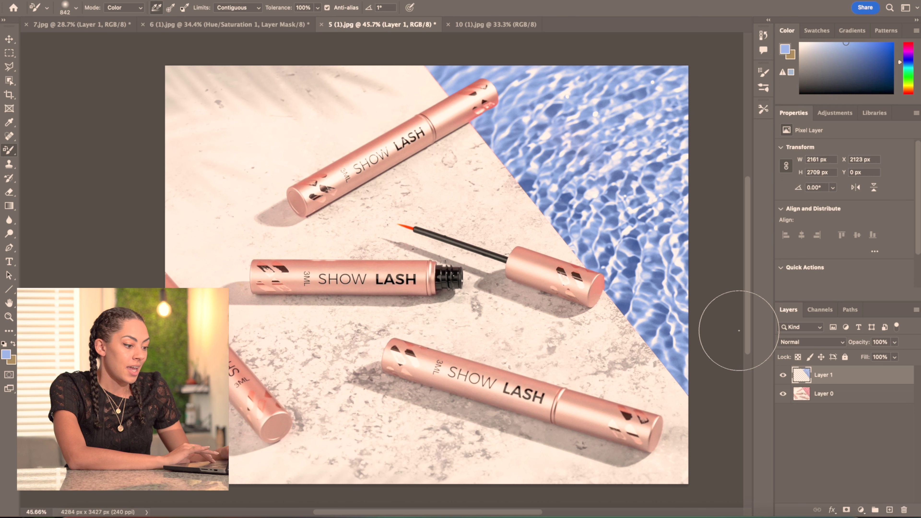
- Toggle Layer 1's visibility to compare the recolored water with the original pink
click(783, 376)
click(783, 376)
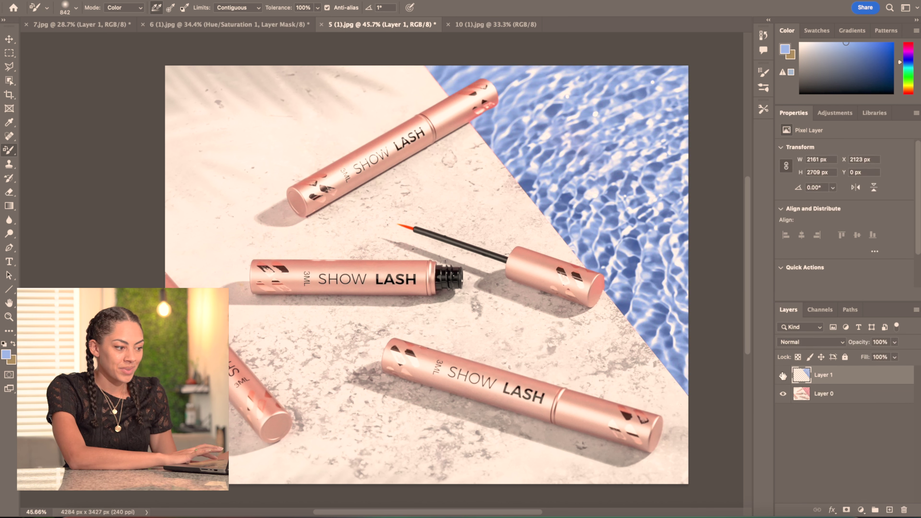
click(783, 376)
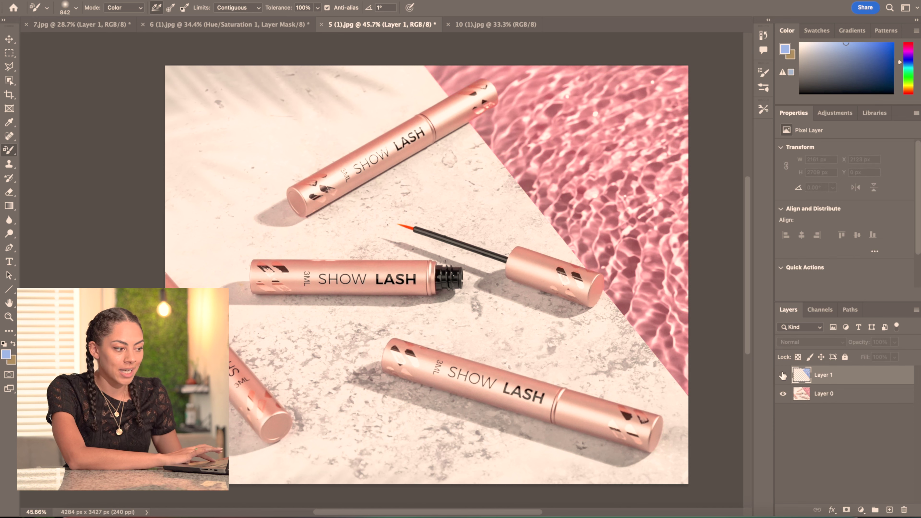
click(783, 376)
click(783, 376)
click(783, 375)
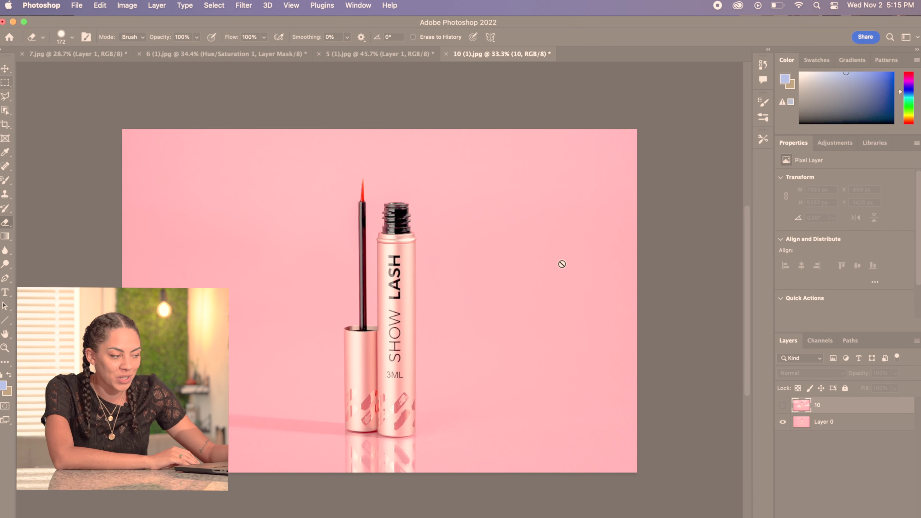
- Open Cloud Asset Pack.psd from the Clouds~ White folder
click(77, 6)
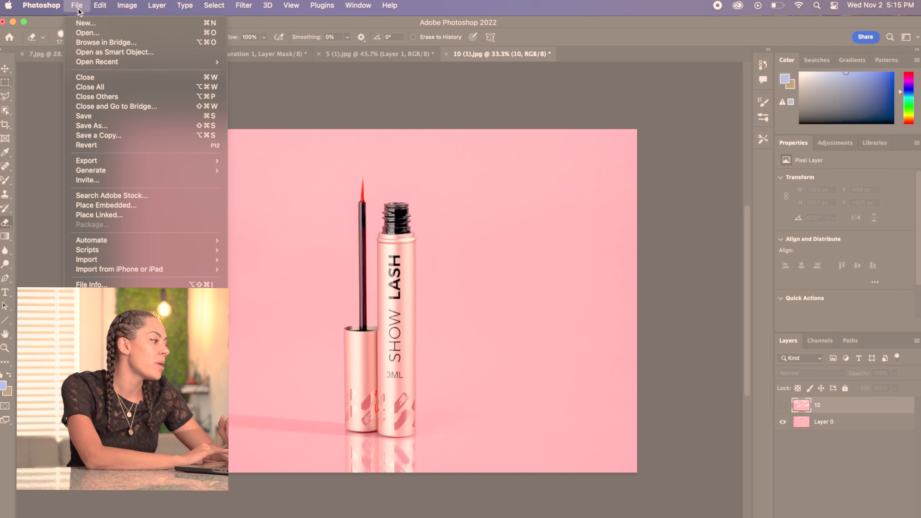
click(92, 34)
scroll(384, 207, down, 3)
click(382, 231)
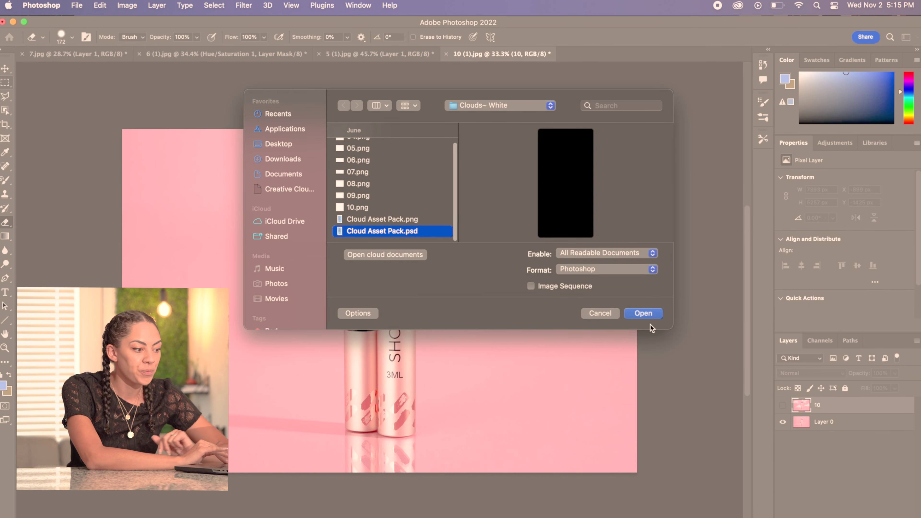
click(649, 313)
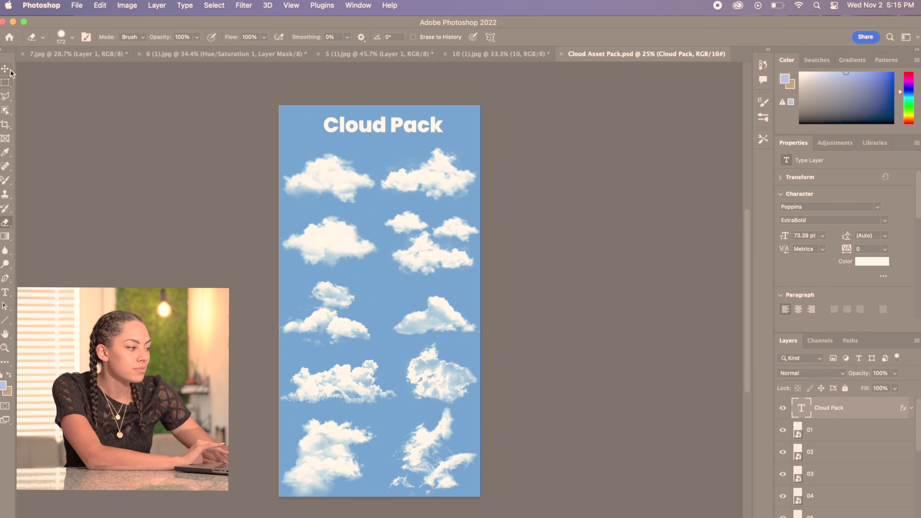
- Copy cloud 01 from Cloud Asset Pack.psd into the 10 (1).jpg product photo
key(v)
click(336, 178)
click(448, 180)
click(325, 241)
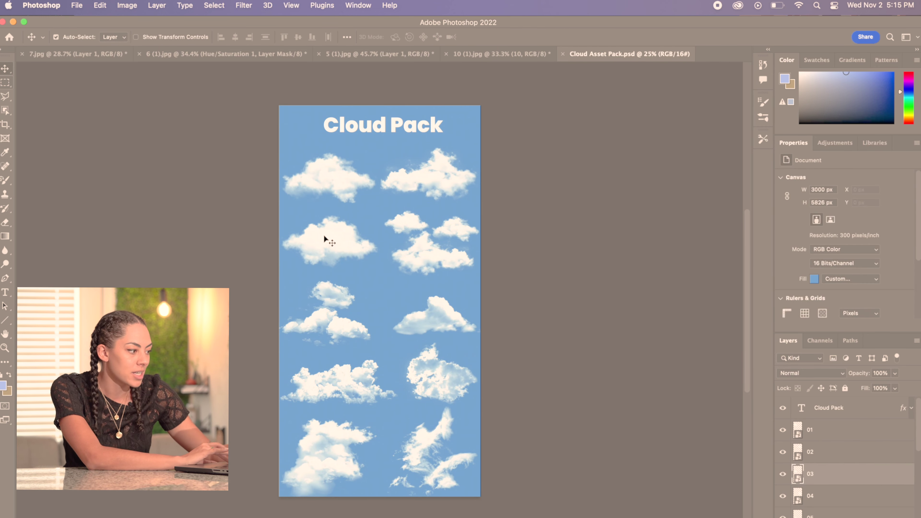
click(326, 190)
click(502, 54)
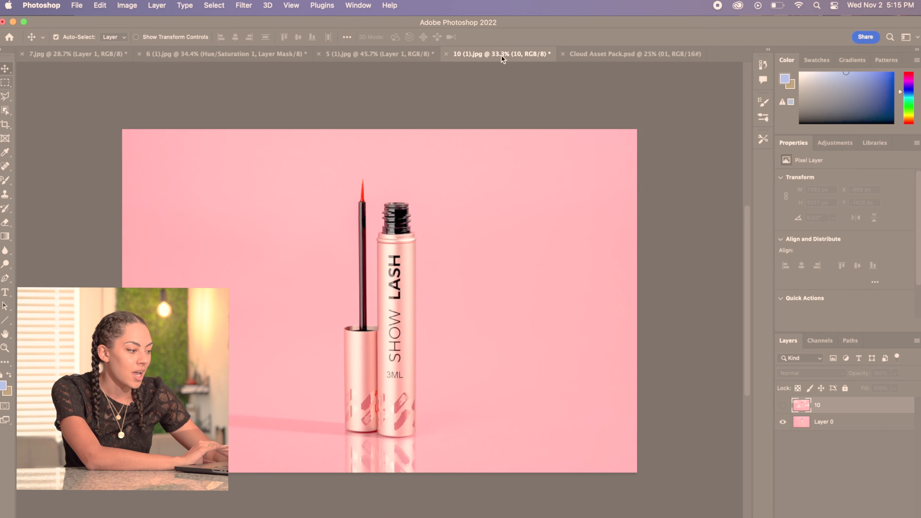
key(super+v)
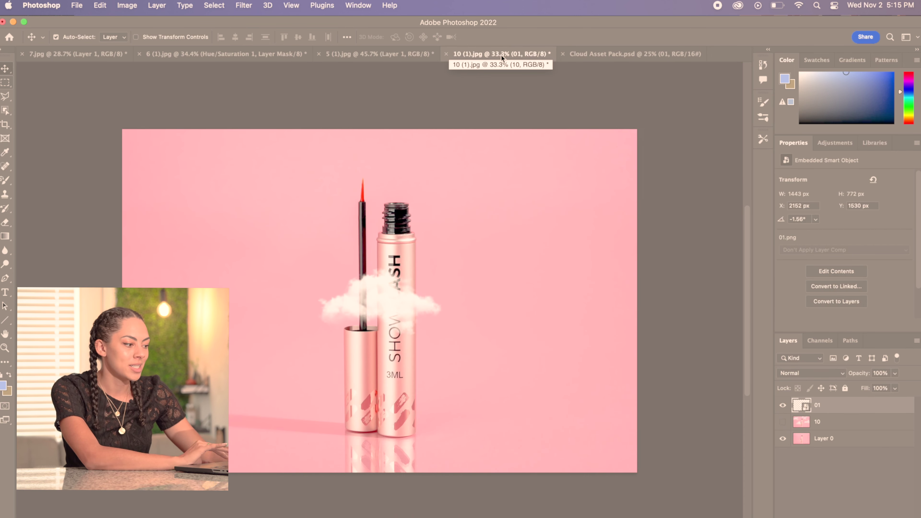
- Move the pasted cloud beside the eyeliner tube and enlarge it to about 2125 by 1137 px in the pink background
drag(389, 289, 250, 292)
click(99, 6)
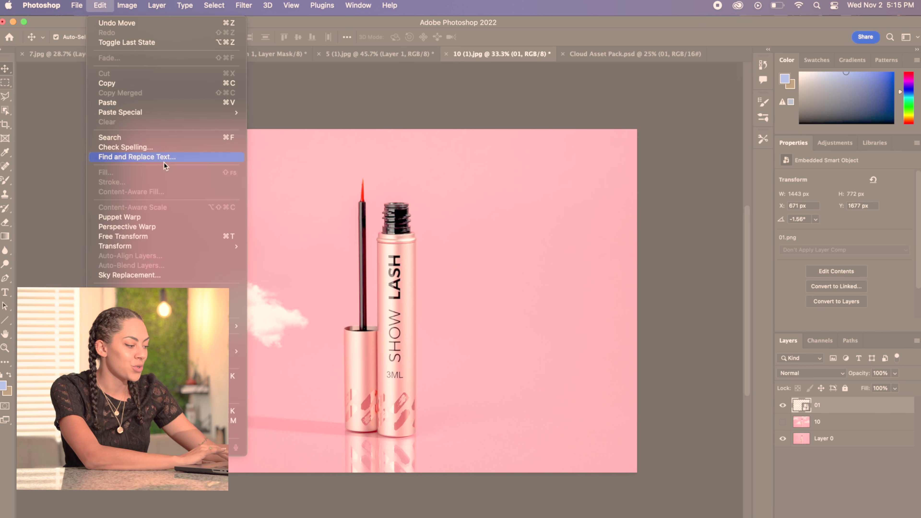
click(172, 239)
drag(170, 241, 88, 200)
drag(267, 319, 272, 255)
click(523, 37)
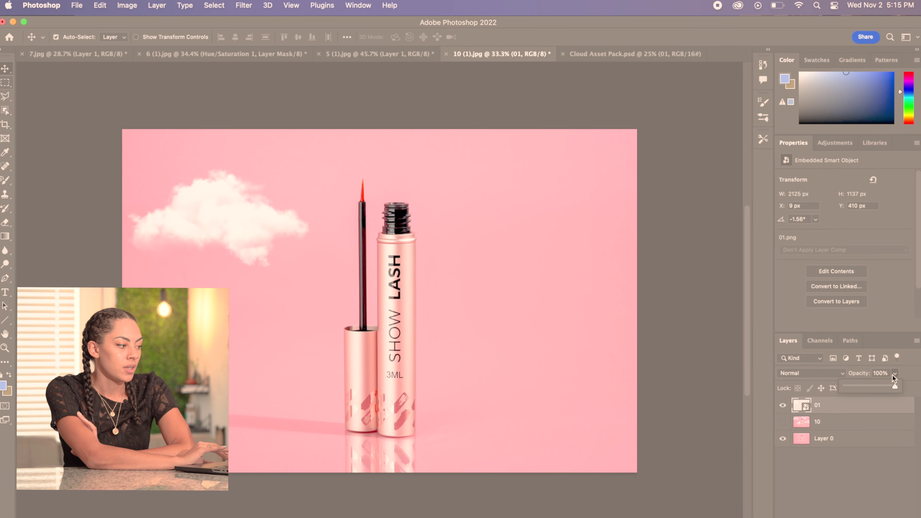
- Soften cloud layer 01 with 65% opacity and a 4.2-pixel Gaussian Blur, and shift it higher and closer to the product
drag(884, 387, 882, 387)
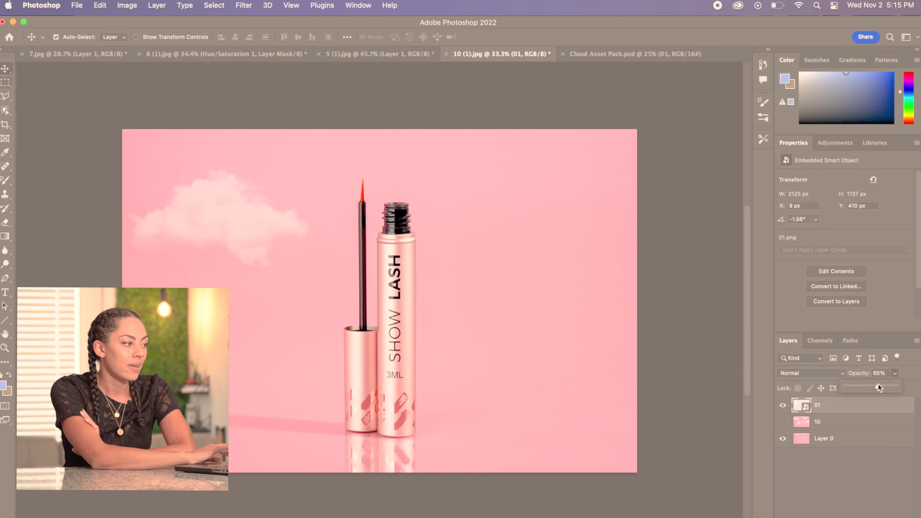
click(243, 5)
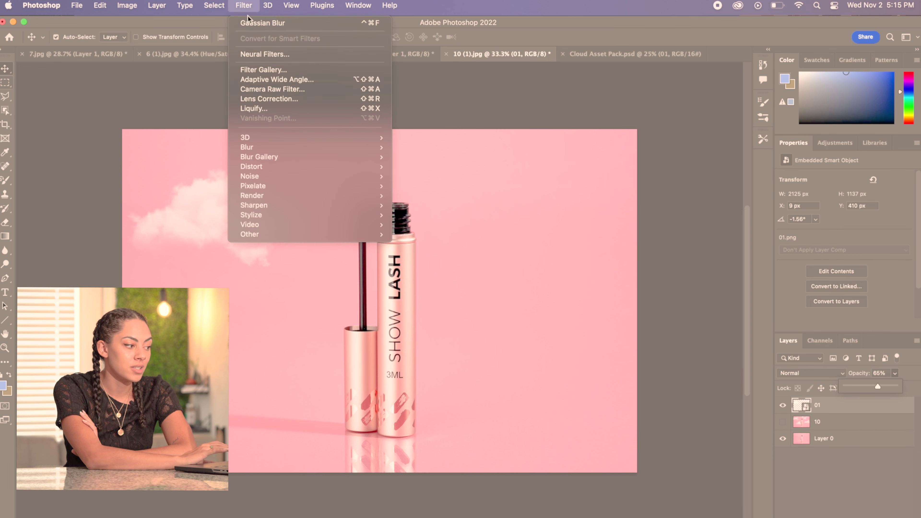
click(251, 23)
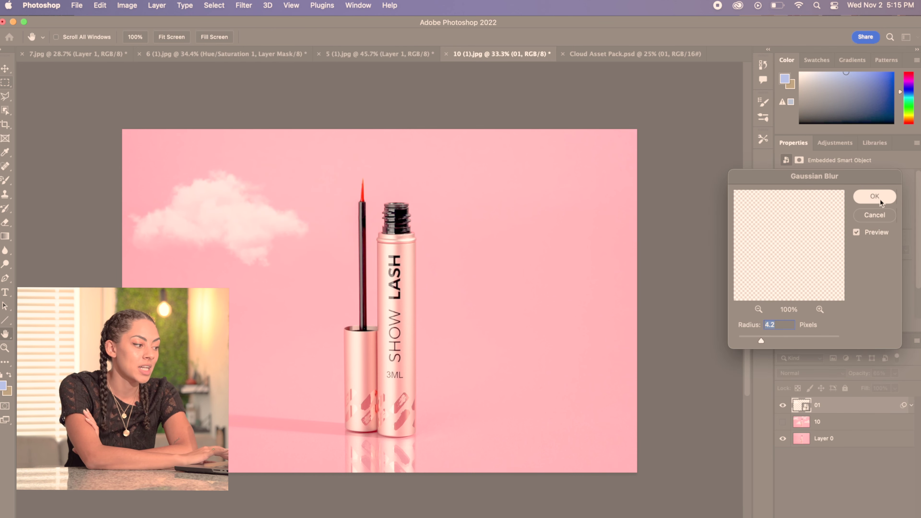
key(Return)
drag(254, 235, 285, 223)
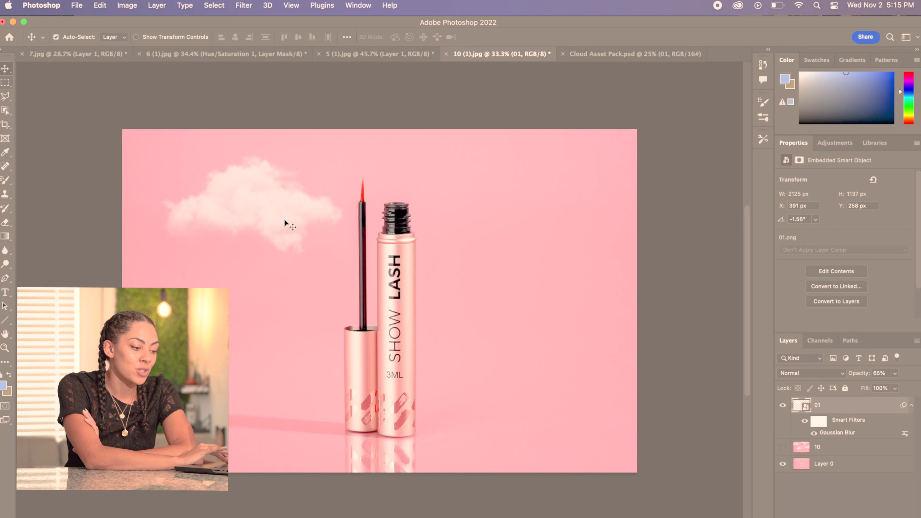
- Hide cloud layer 01 and toggle layer 10's visibility to compare the finished cloud background with the plain pink one
click(784, 405)
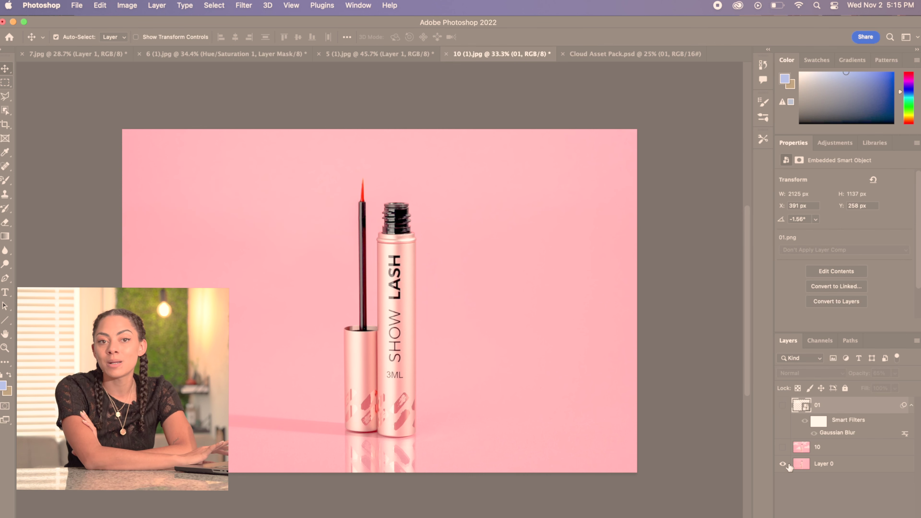
click(783, 449)
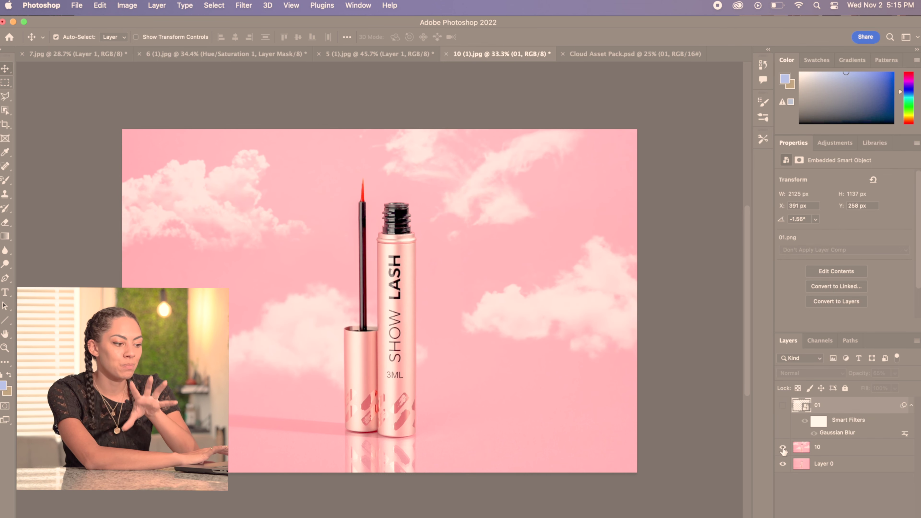
click(783, 448)
click(783, 449)
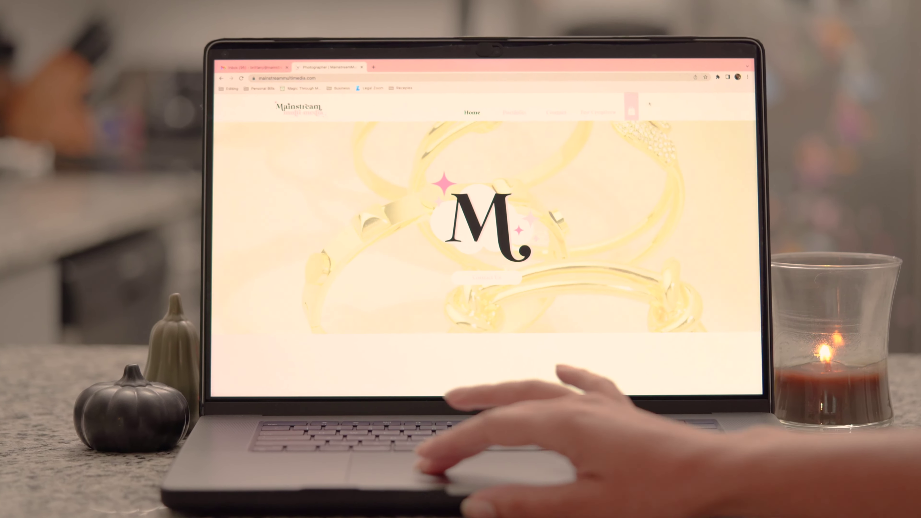
click(604, 110)
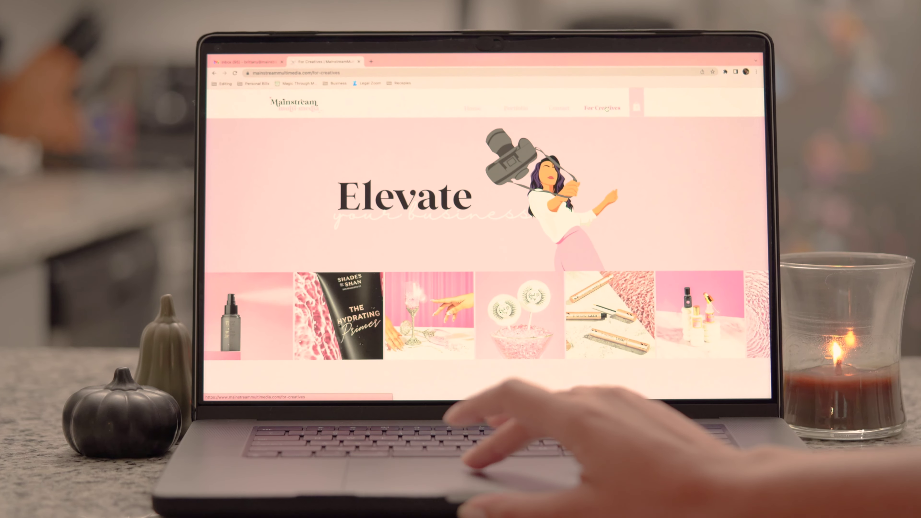
scroll(634, 177, down, 5)
scroll(635, 176, down, 6)
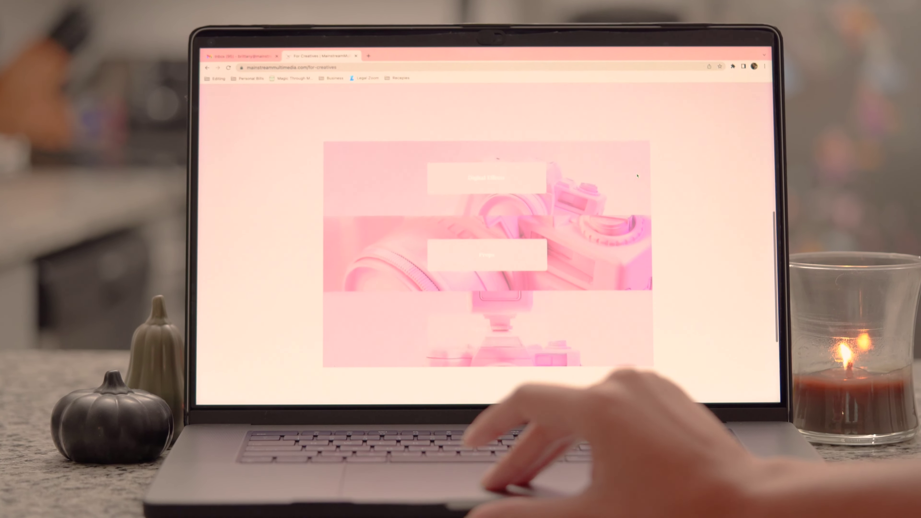
click(499, 162)
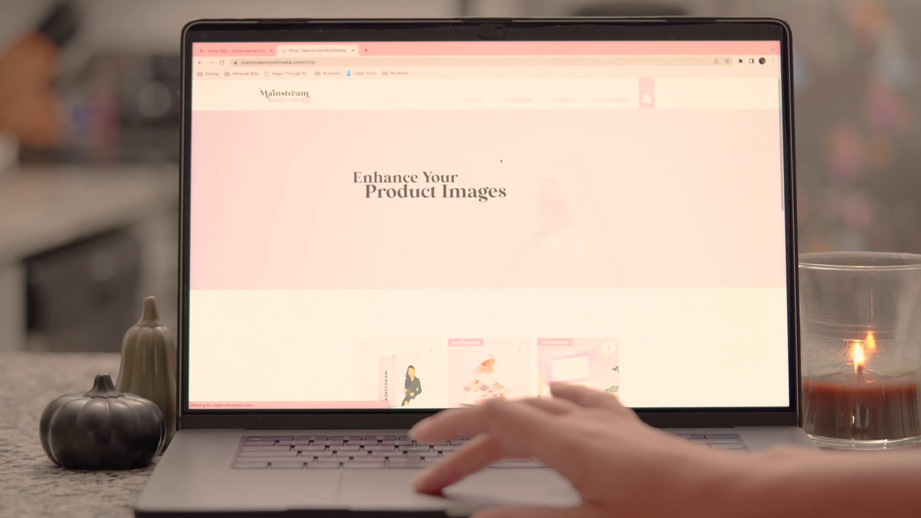
scroll(586, 184, down, 3)
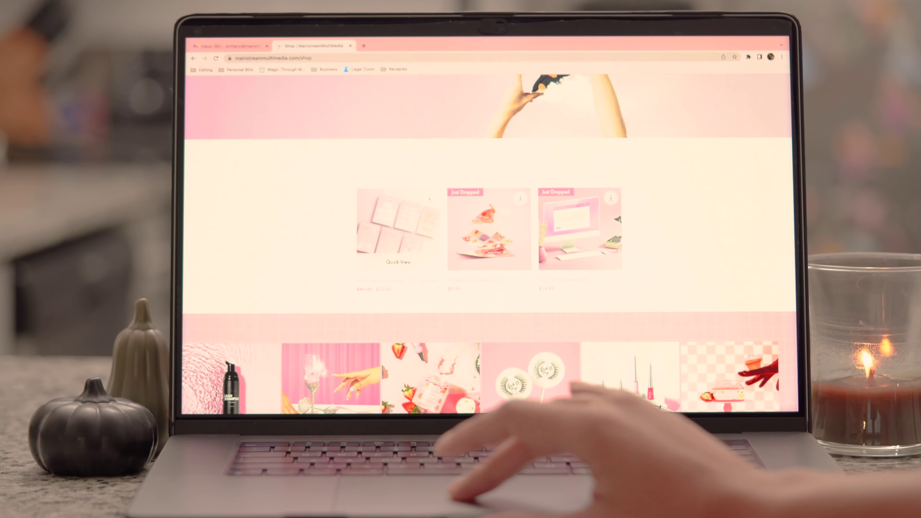